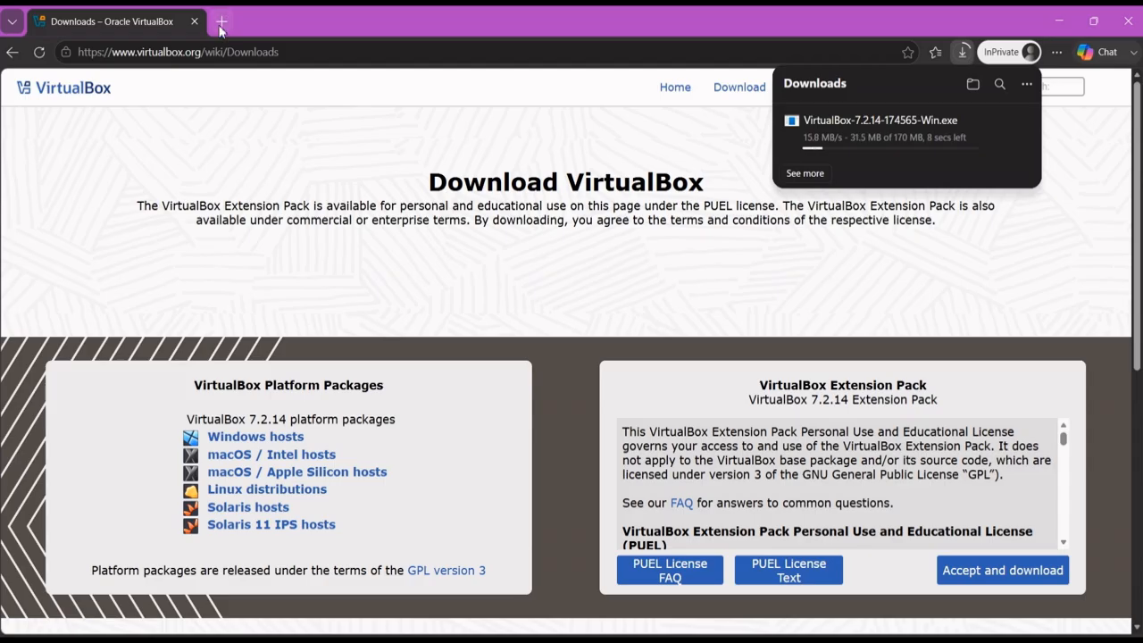
Replace the VirtualBox downloads tab with a fresh InPrivate tab
left_click(221, 21)
left_click(194, 21)
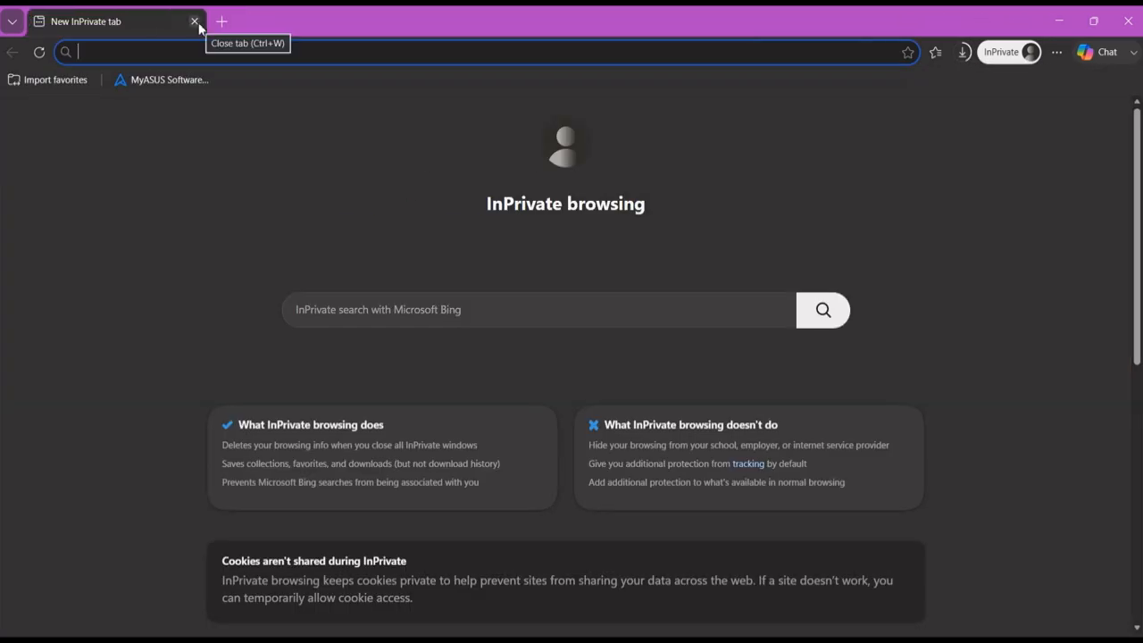
Search 'ubuntu server iso download' and open the official ubuntu.com page, closing the Bing results
type("ubuntu server")
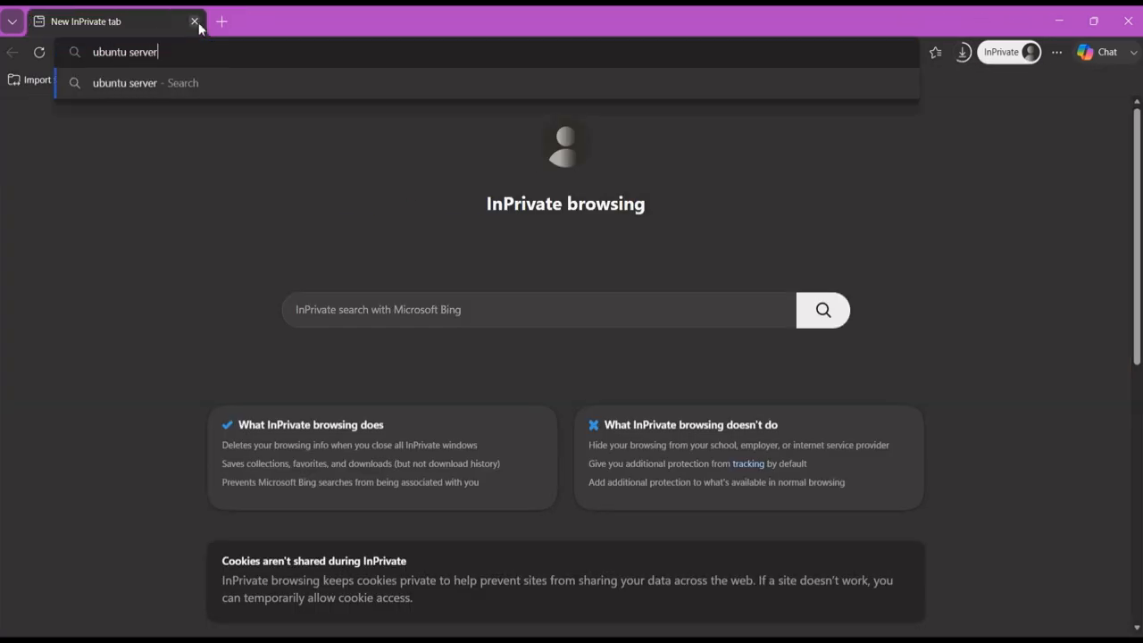
type(" iso download")
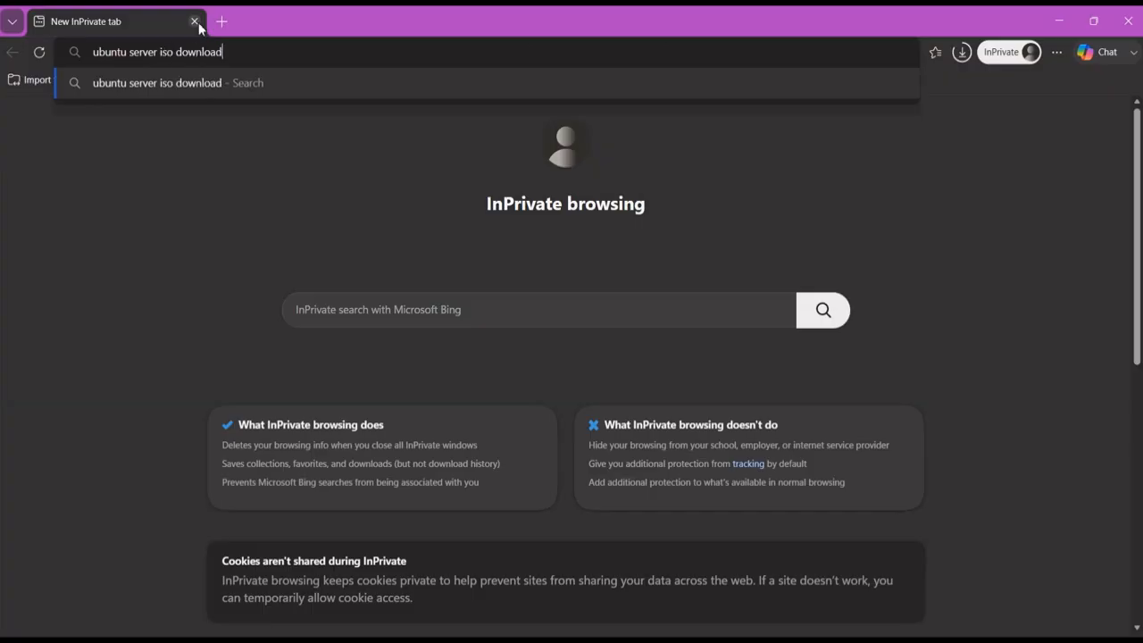
key("Return")
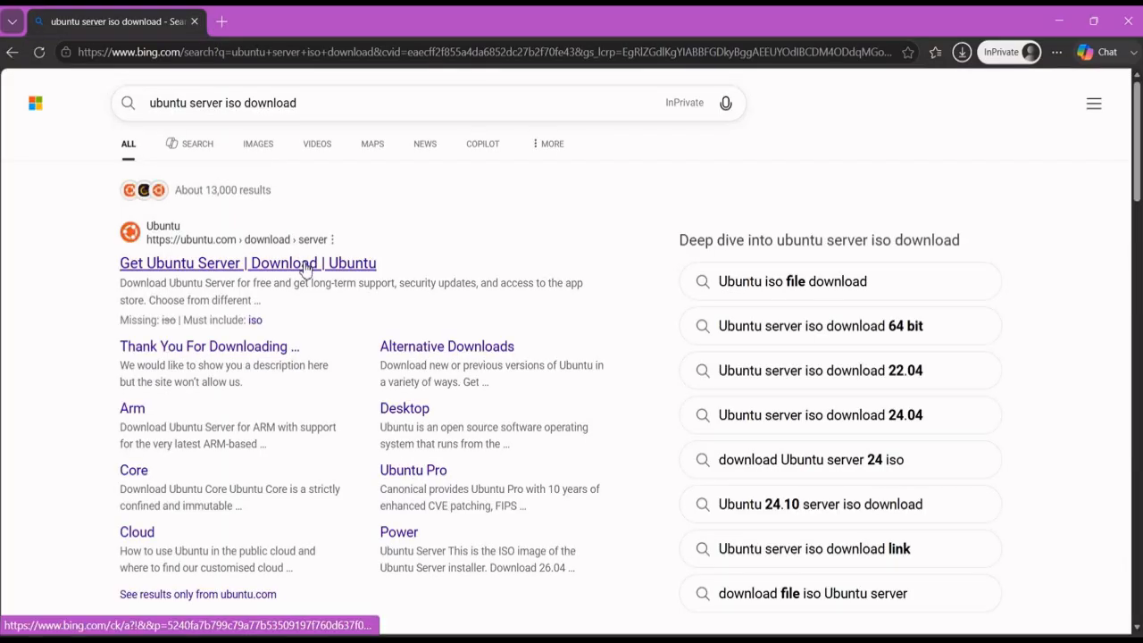
left_click(219, 264)
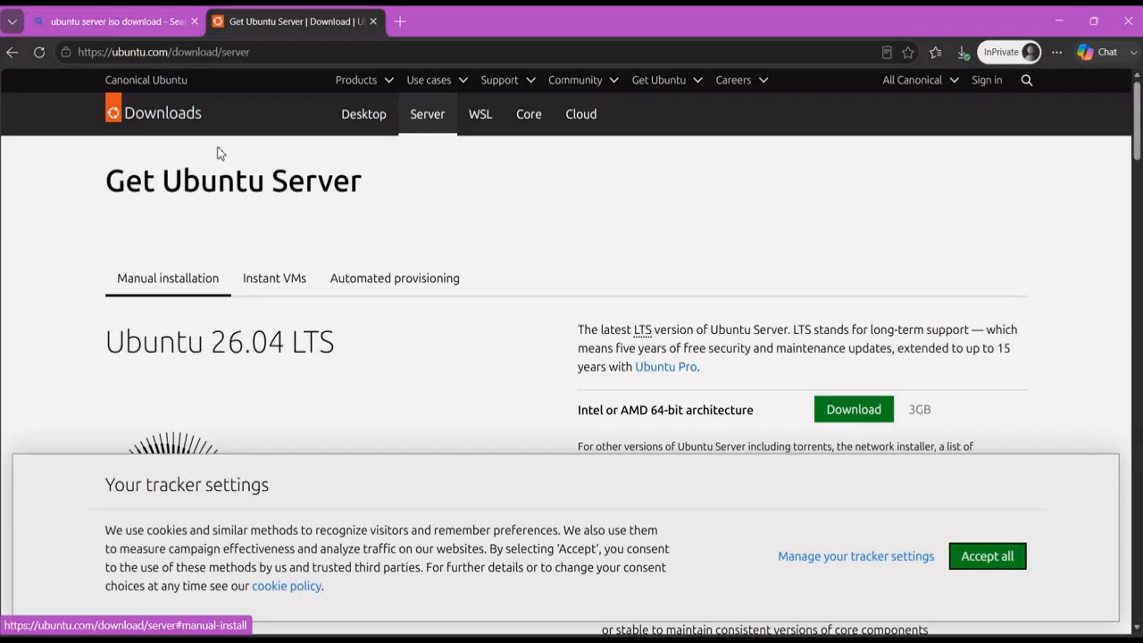
left_click(194, 22)
Accept the site cookies and download the Ubuntu Server 26.04 LTS ISO
left_click(987, 557)
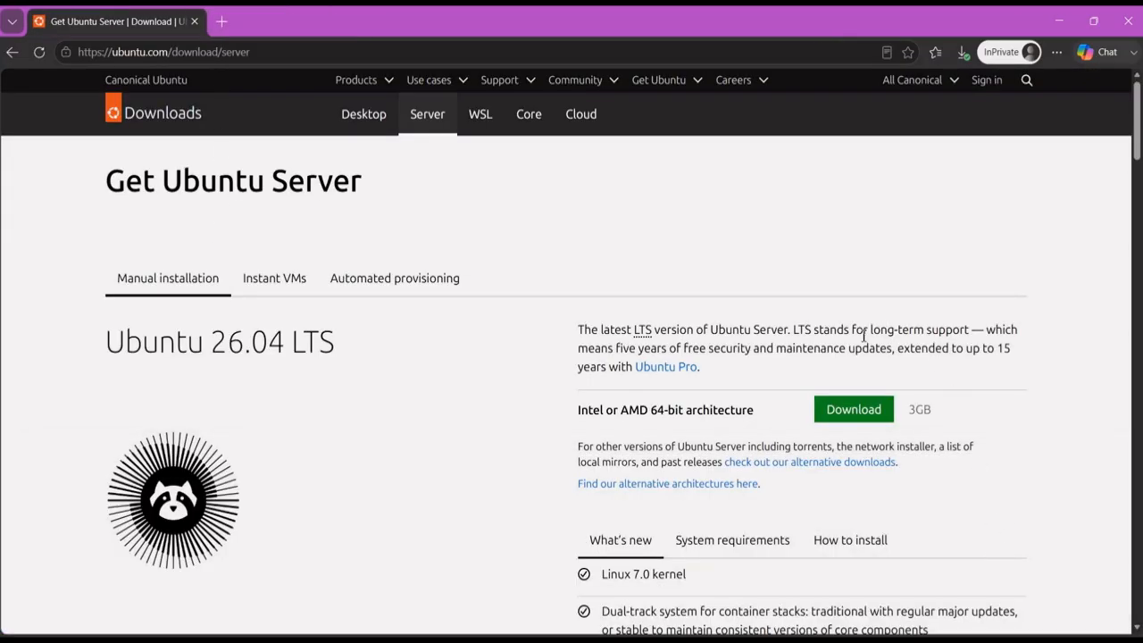
left_click(842, 413)
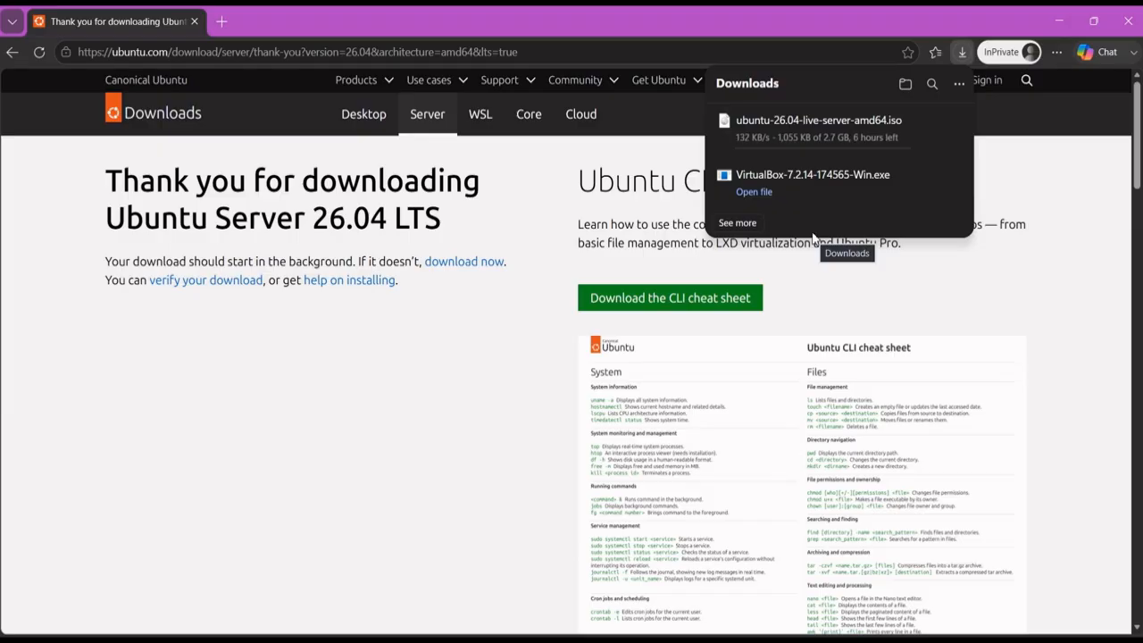
left_click(812, 266)
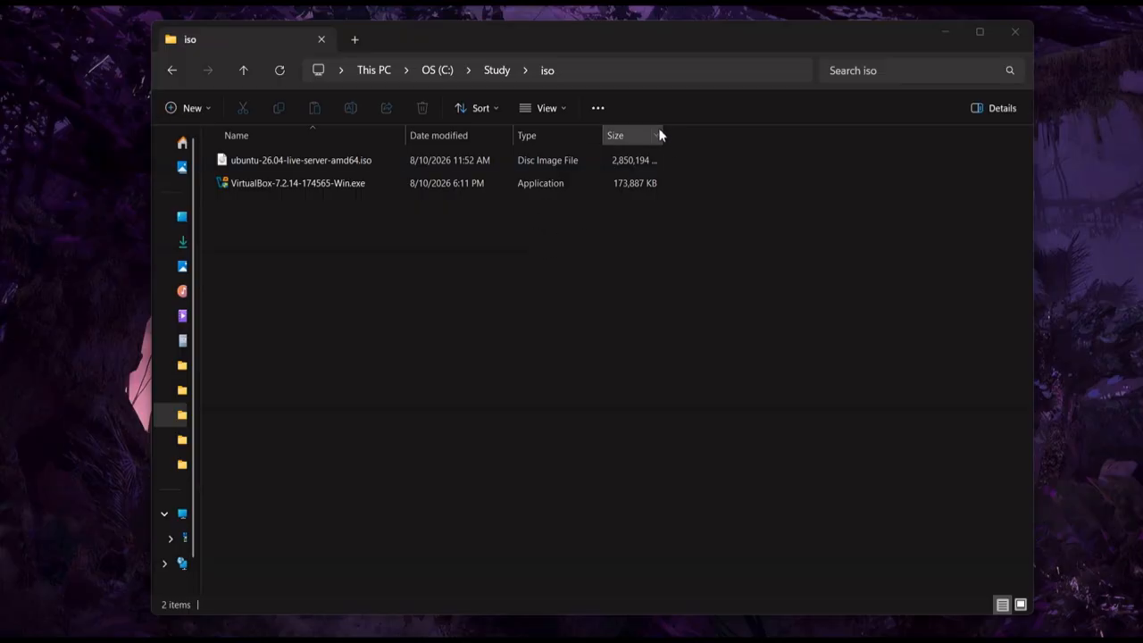
Widen the Size column and run VirtualBox-7.2.14-174565-Win.exe
left_click_drag(663, 133, 741, 133)
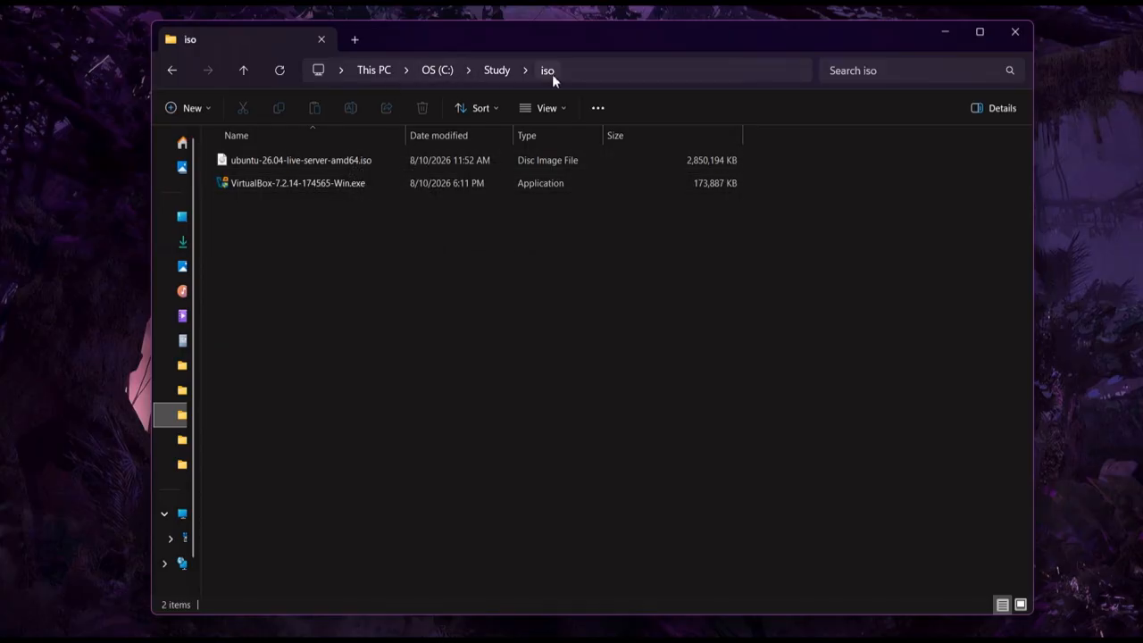
left_click(354, 189)
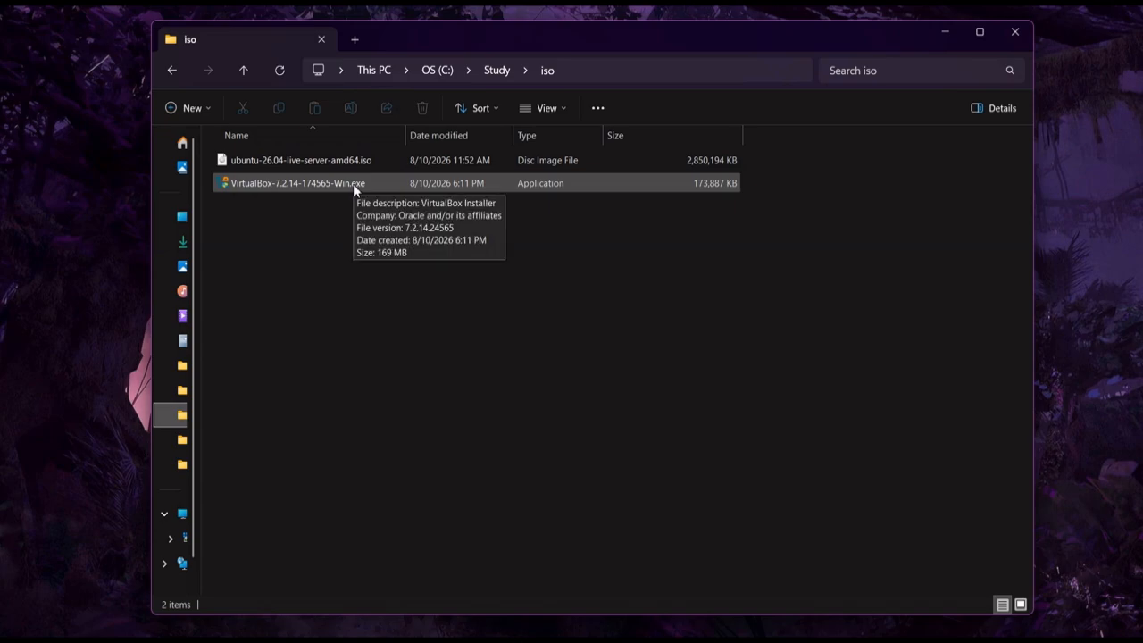
double_click(353, 184)
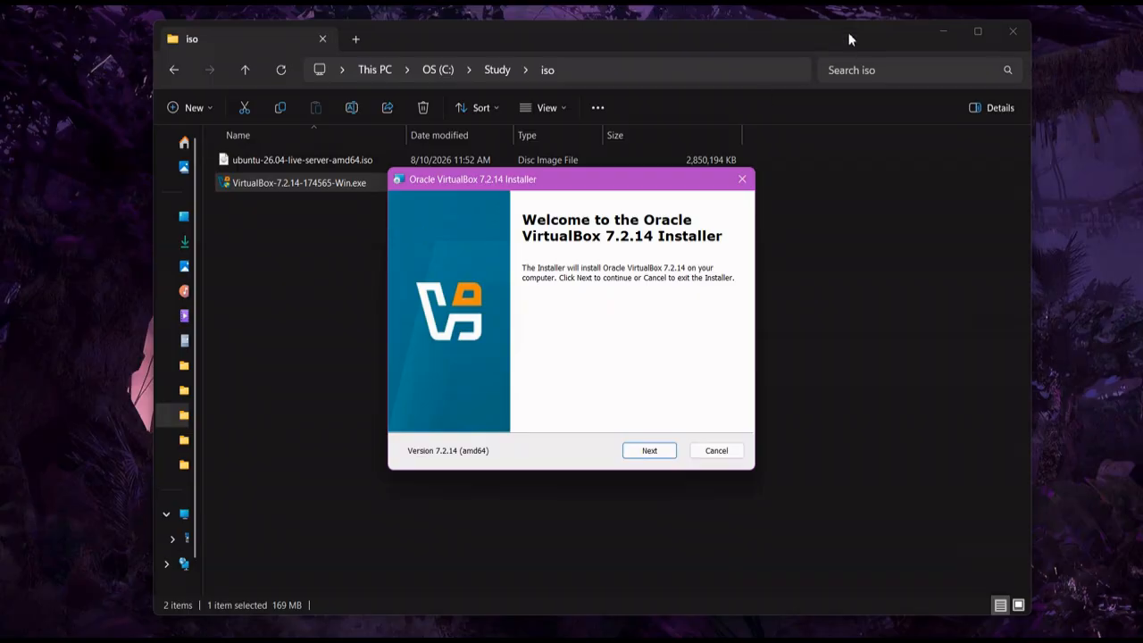
Minimize File Explorer and the ShareX windows behind the installer
left_click(942, 33)
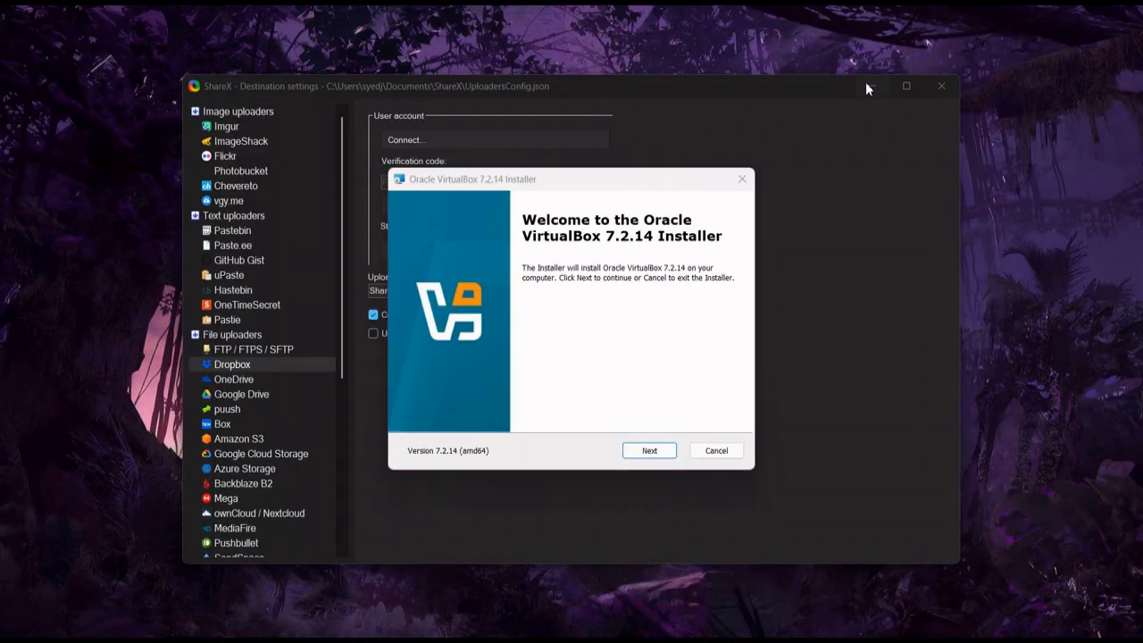
left_click(869, 85)
left_click(843, 103)
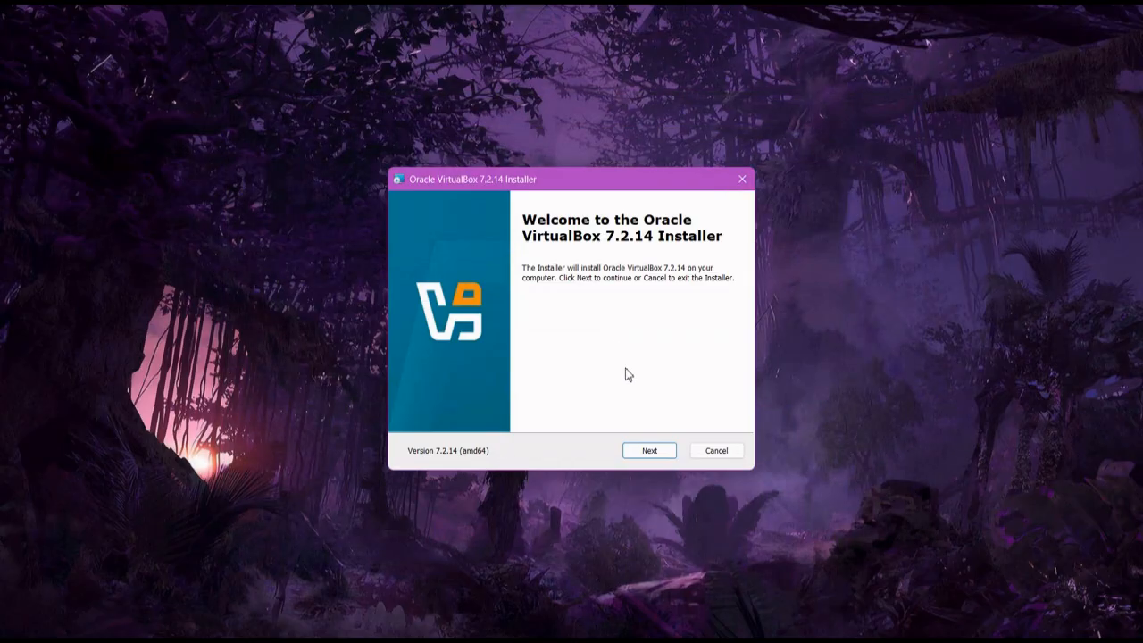
Accept the VirtualBox license, keep default features, and acknowledge the network and dependency warnings
left_click(649, 451)
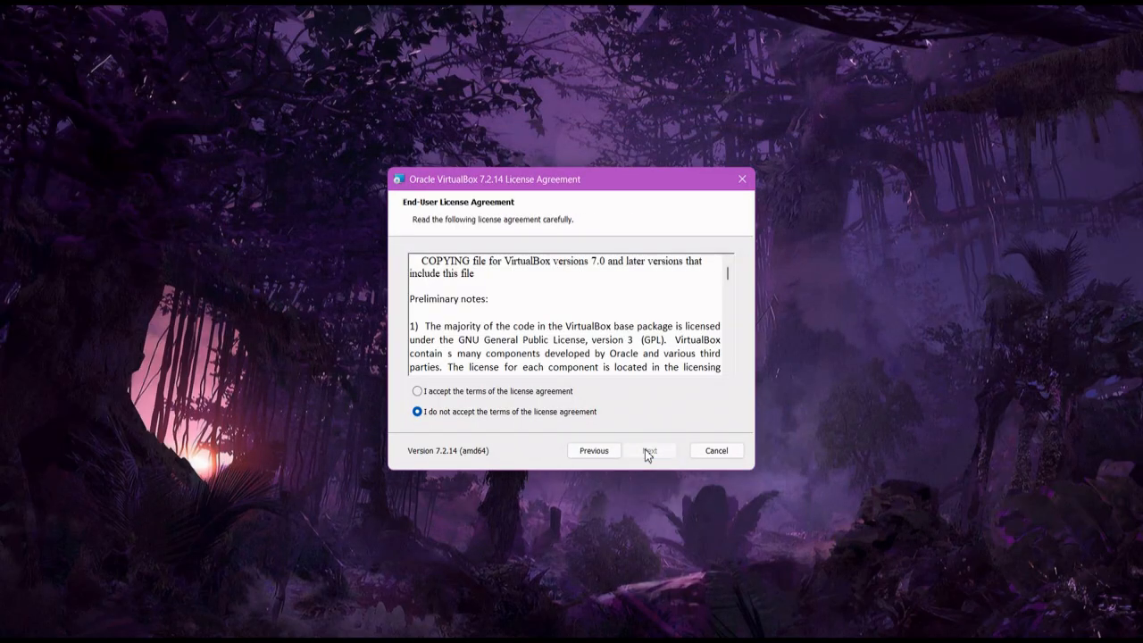
left_click(558, 391)
left_click(650, 451)
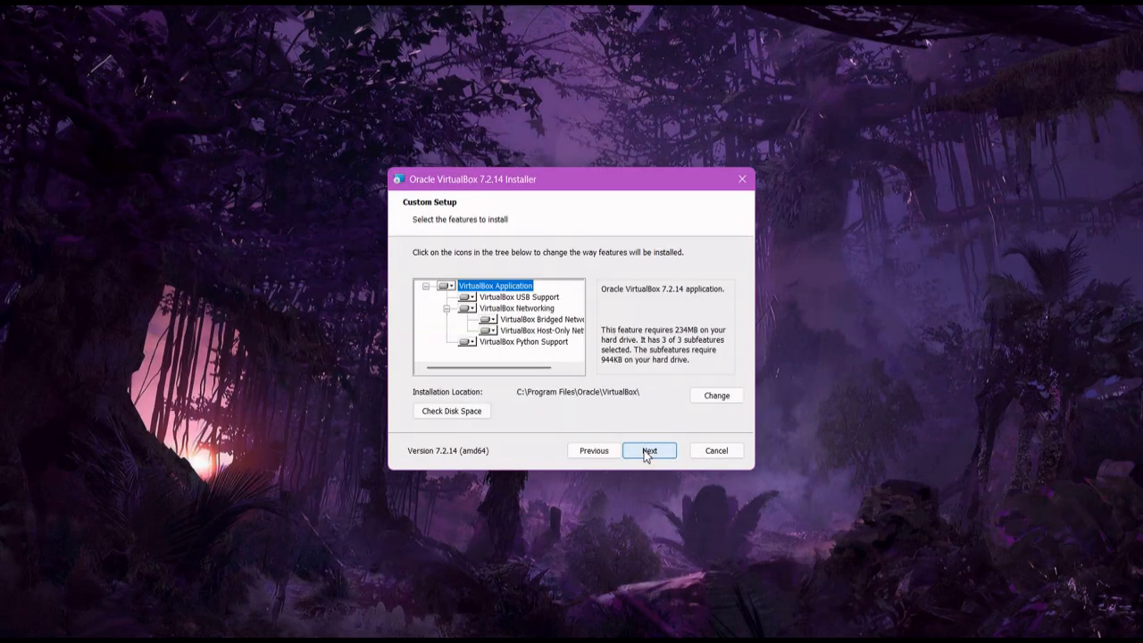
left_click(649, 451)
left_click(646, 452)
left_click(643, 452)
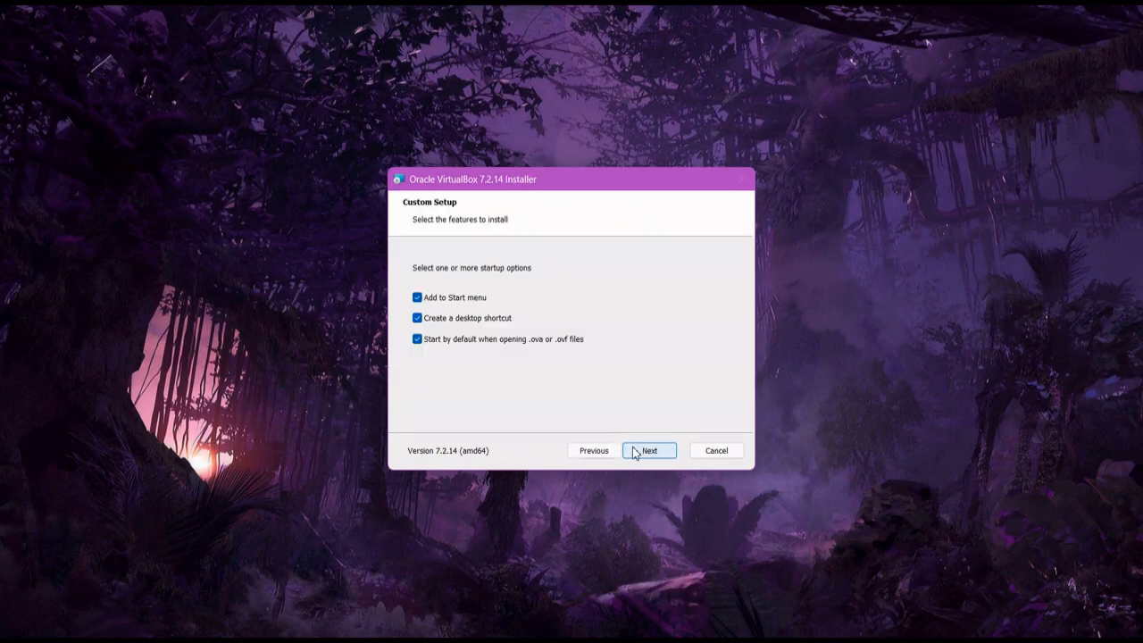
Drop the .ova/.ovf association and Start menu entry, install, and launch VirtualBox
left_click(456, 340)
left_click(468, 300)
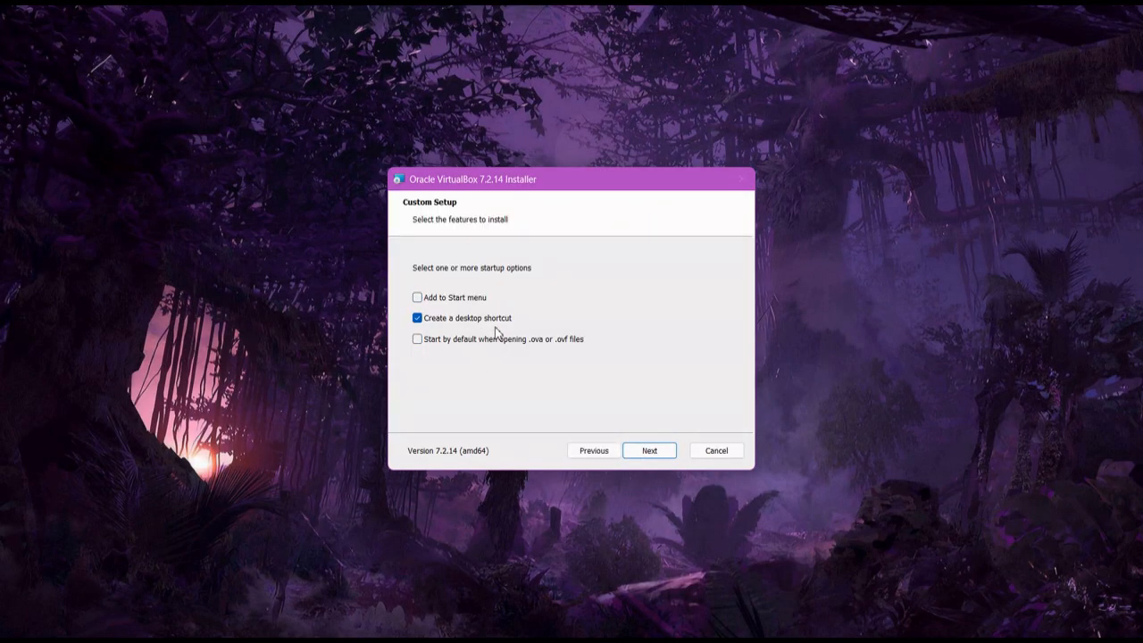
left_click(649, 451)
left_click(650, 451)
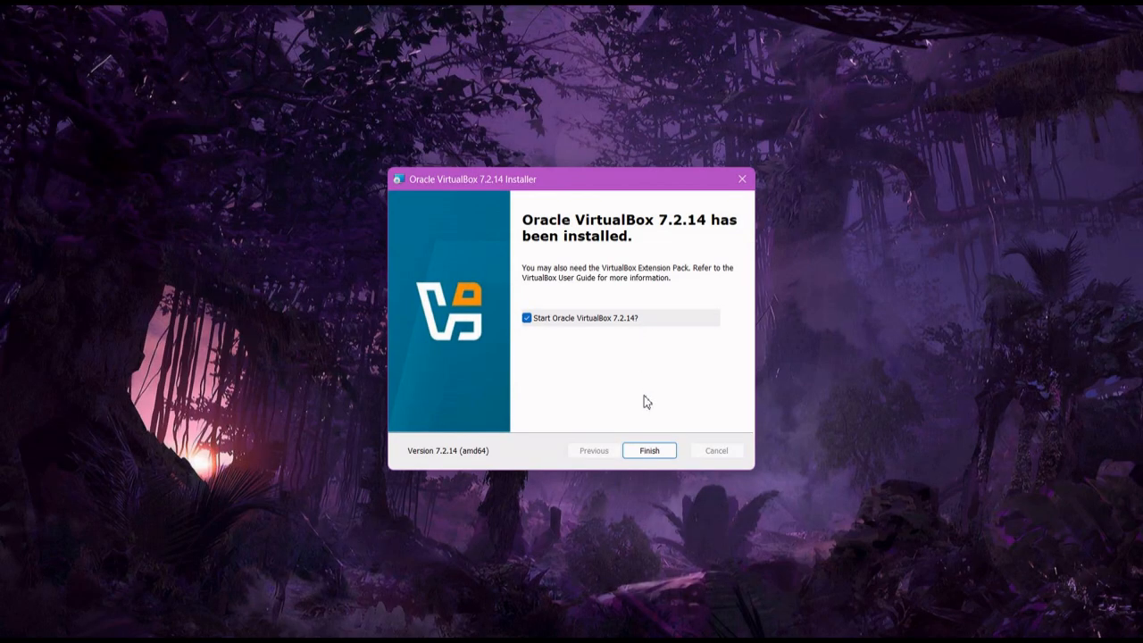
left_click(651, 450)
left_click(640, 234)
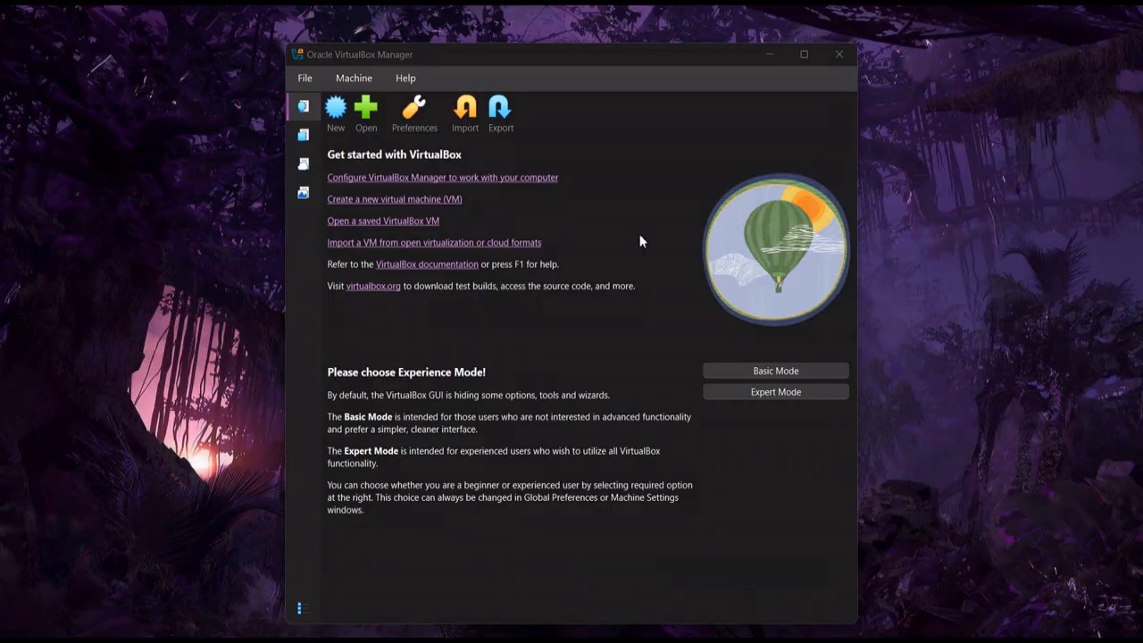
Choose Basic Mode, maximize the manager, and start a new VM named 'ubuntu'
left_click(731, 371)
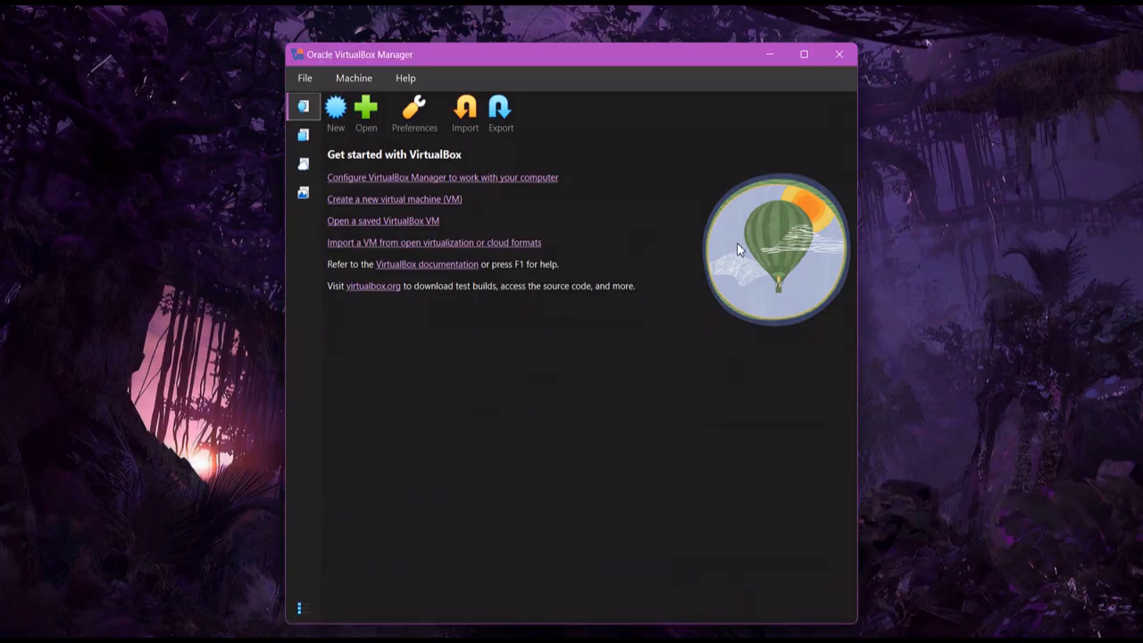
left_click(803, 54)
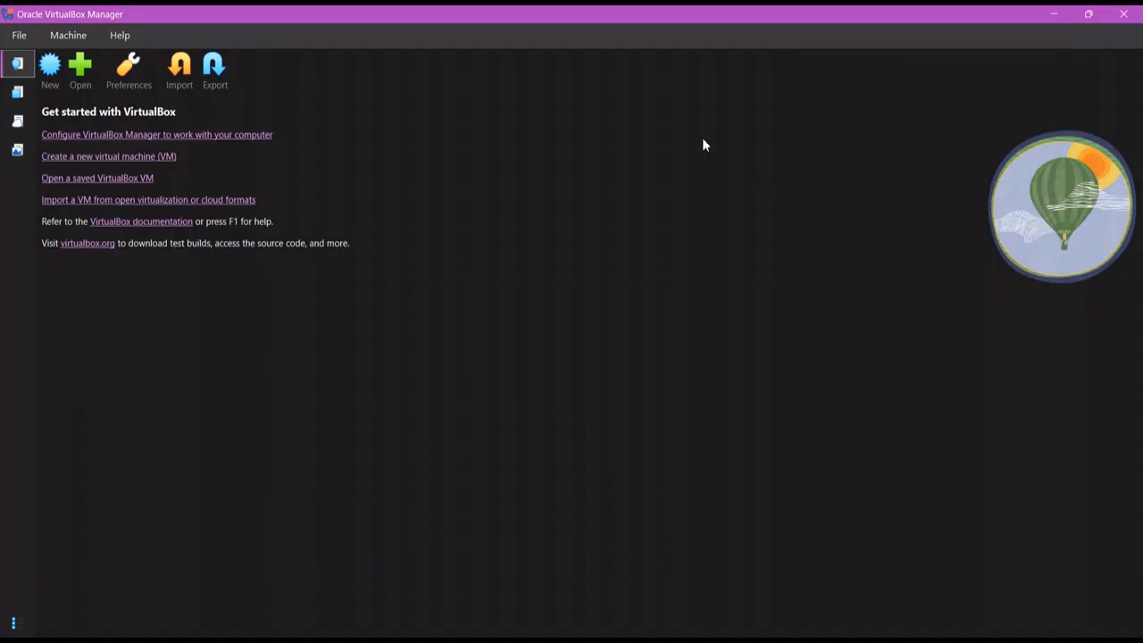
left_click(58, 84)
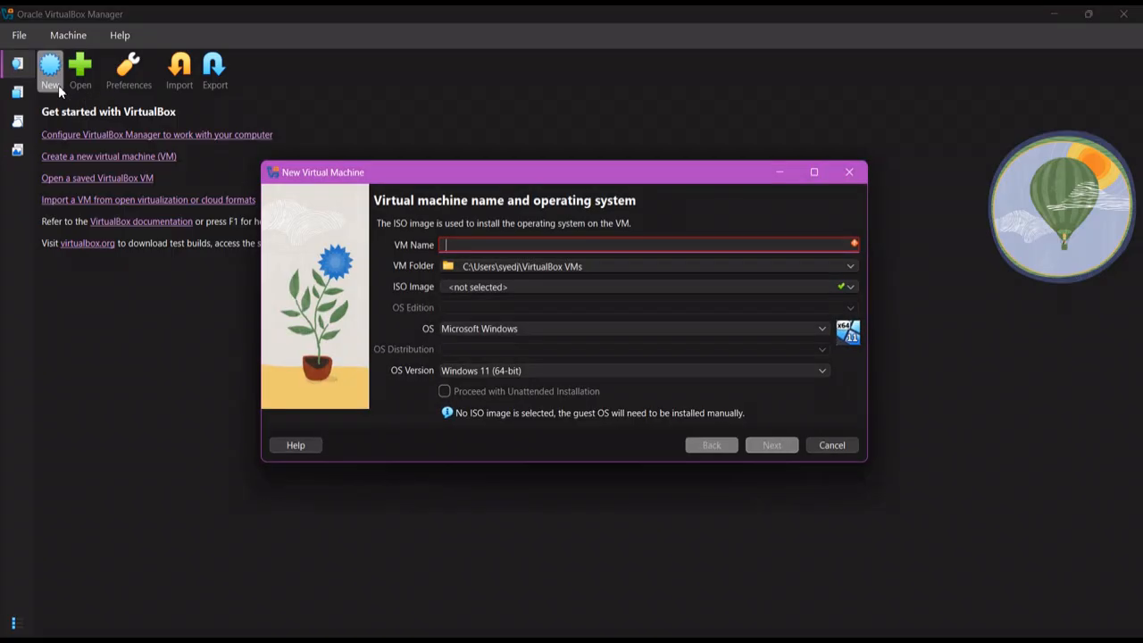
type("ubuntu")
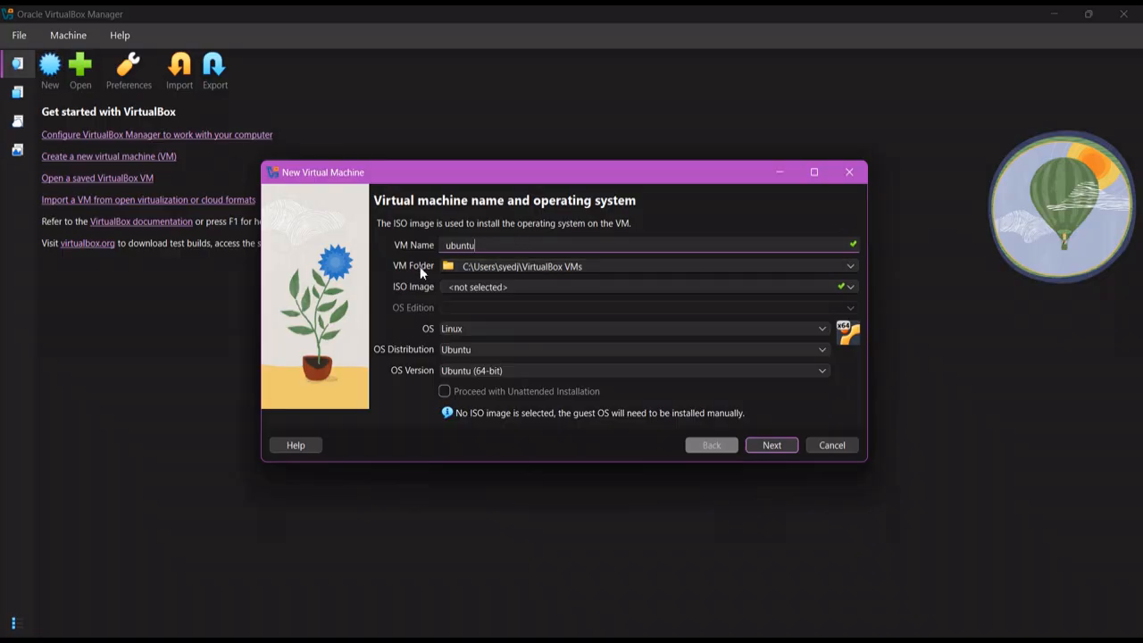
Attach ubuntu-26.04-live-server-amd64.iso, disable Unattended Installation, and continue to hardware settings
left_click(850, 287)
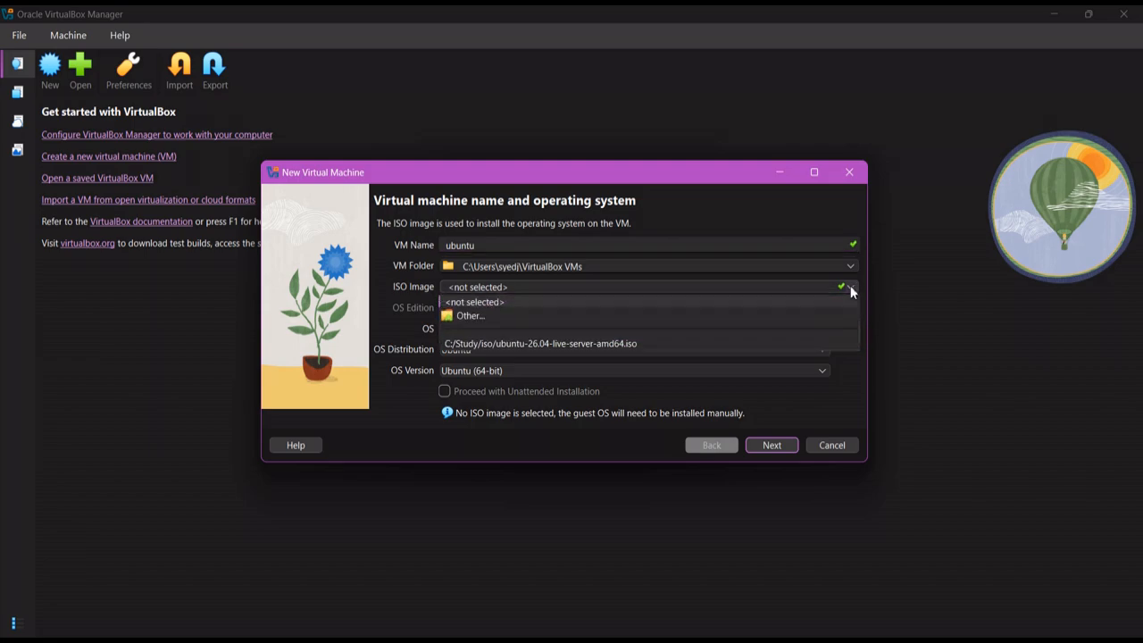
left_click(540, 312)
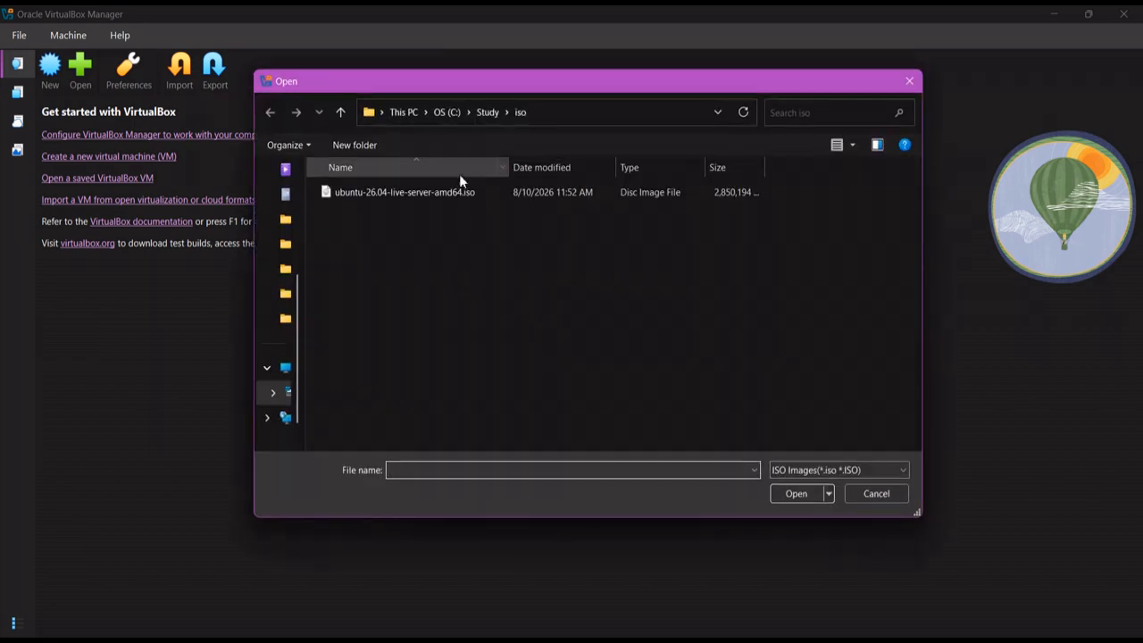
left_click(464, 195)
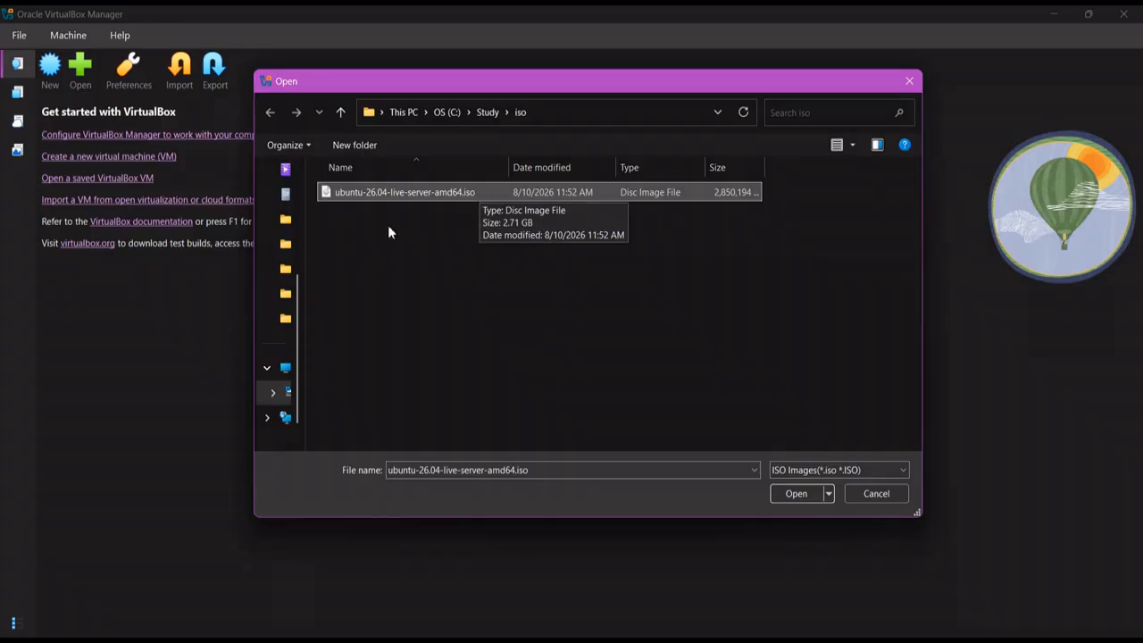
left_click(779, 494)
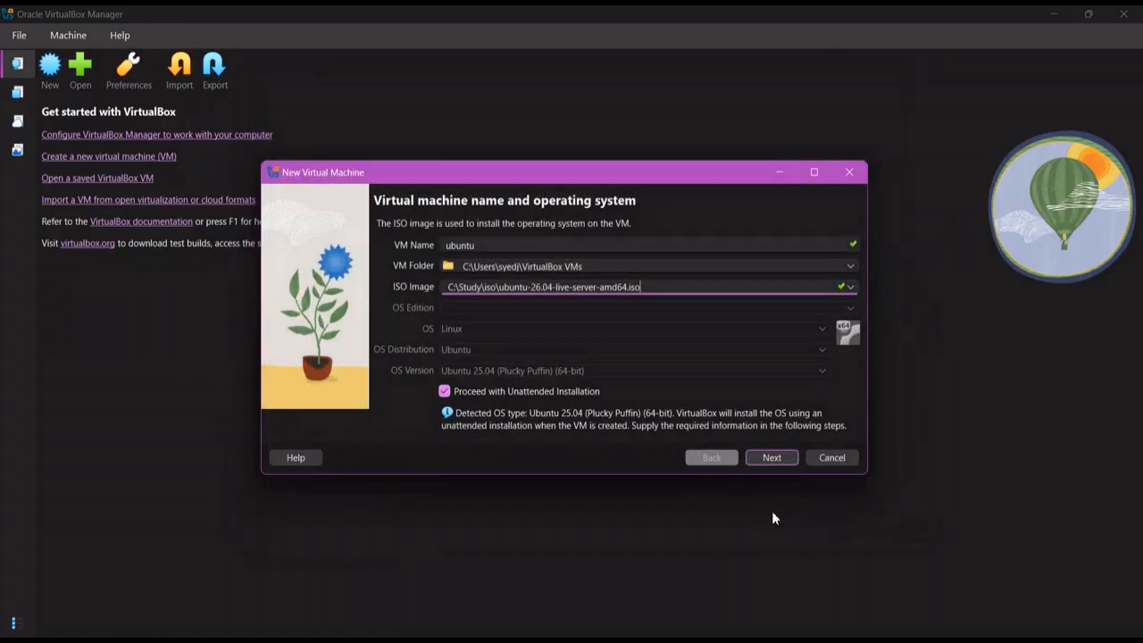
left_click(443, 393)
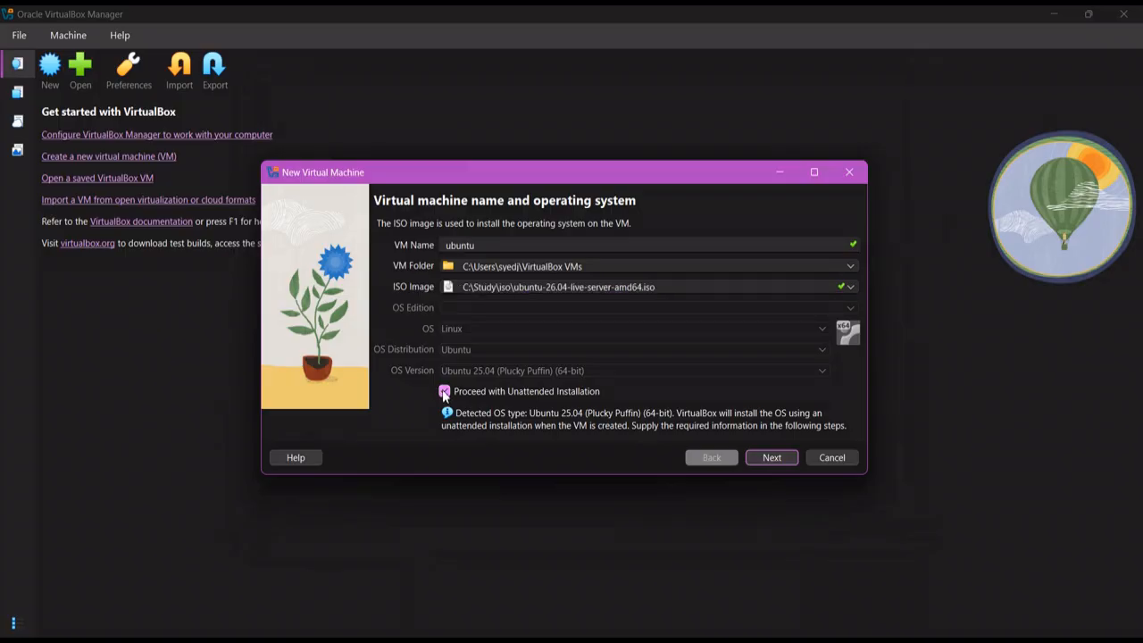
left_click(765, 458)
double_click(803, 259)
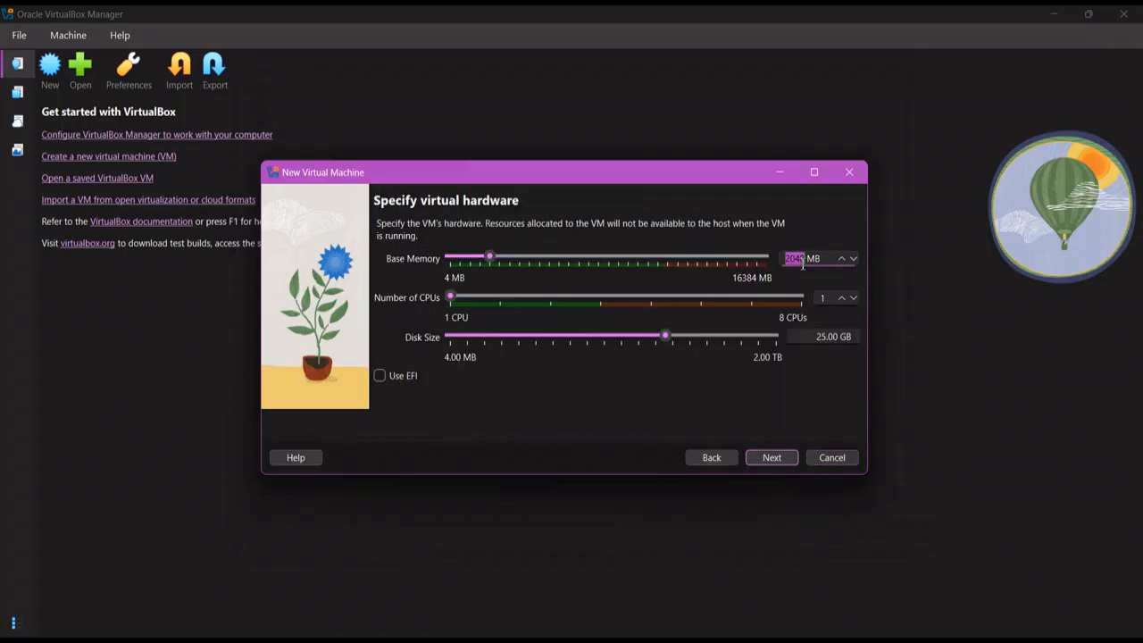
Give the ubuntu VM 4000 MB memory and 2 CPUs, finish it, and open its Settings
type("4000")
double_click(823, 297)
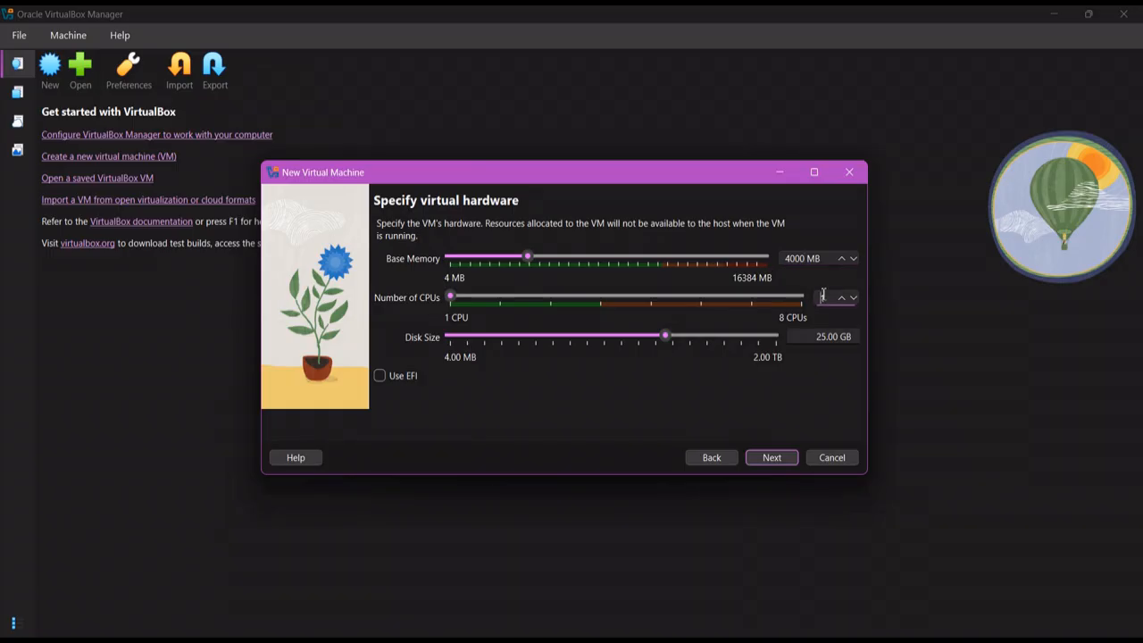
type("2")
left_click(777, 459)
left_click(775, 458)
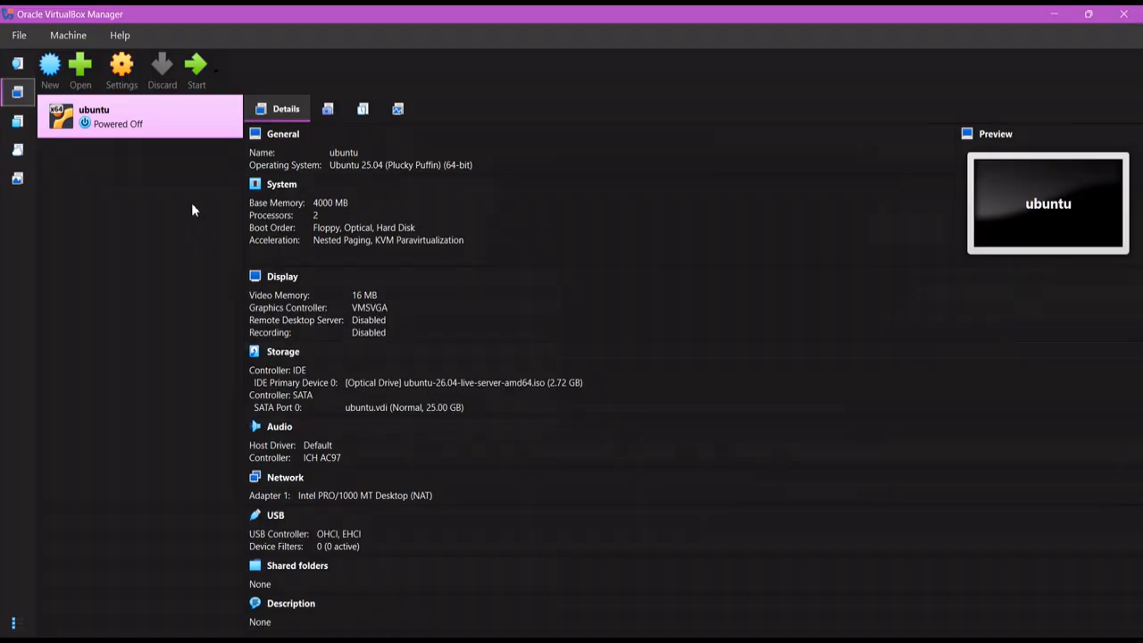
left_click(123, 72)
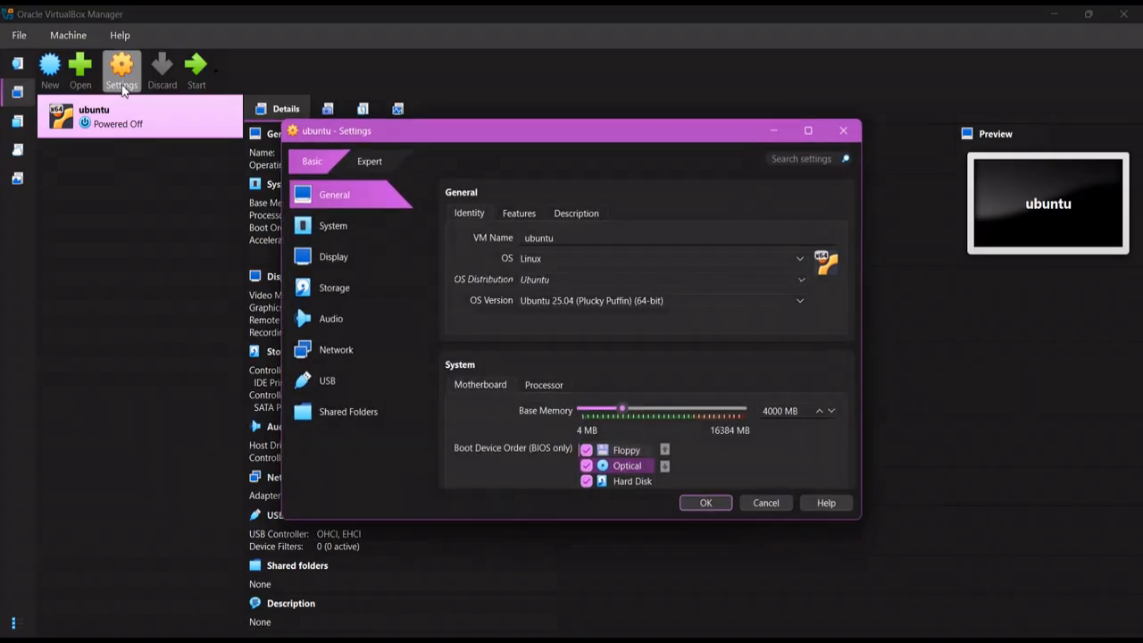
Review the Network page, keep Adapter 1 attached to NAT, and save the settings
left_click(326, 351)
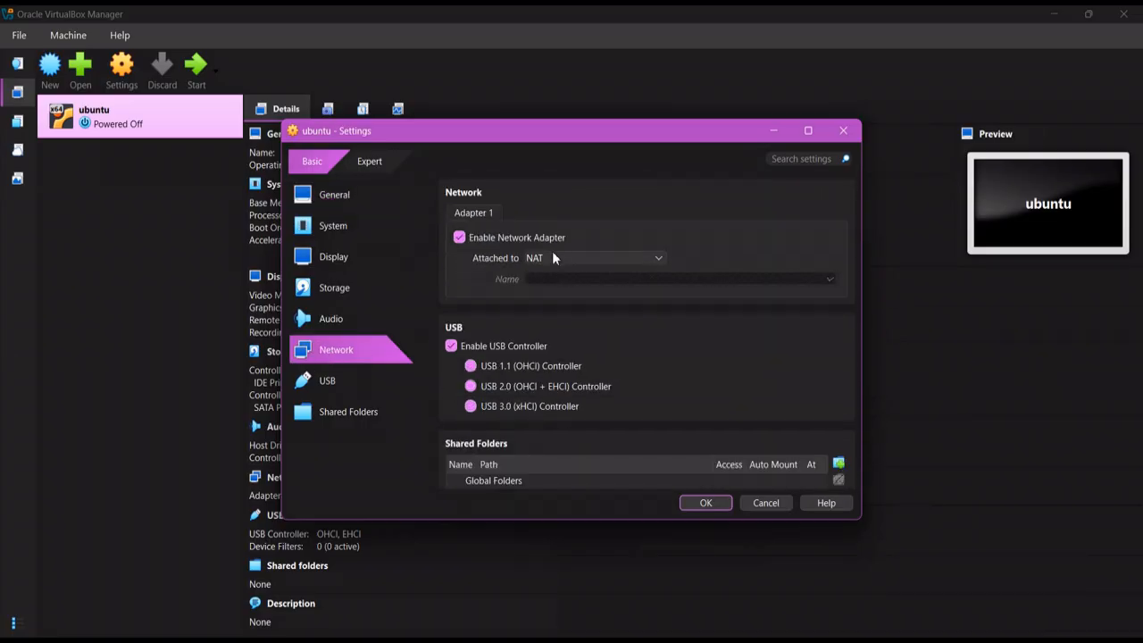
left_click(553, 259)
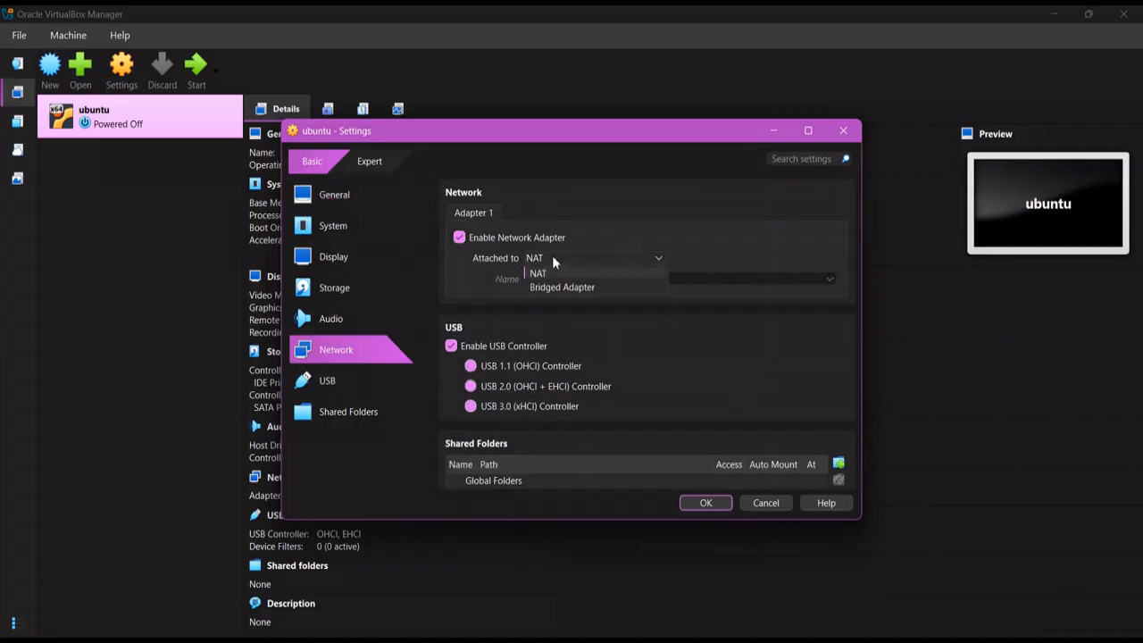
left_click(553, 259)
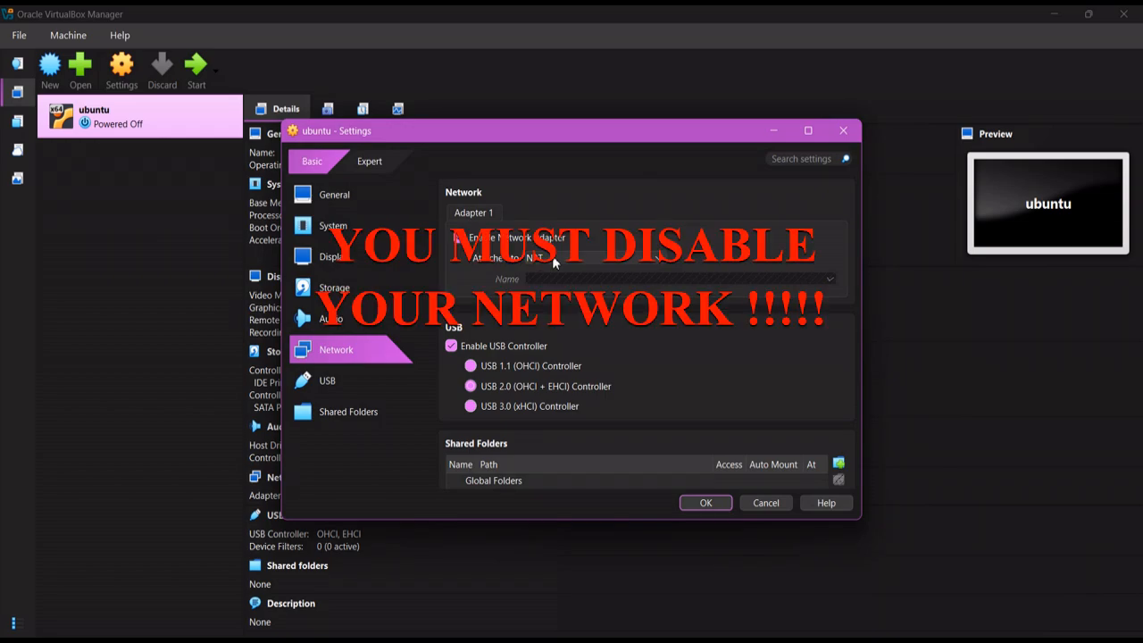
left_click(706, 503)
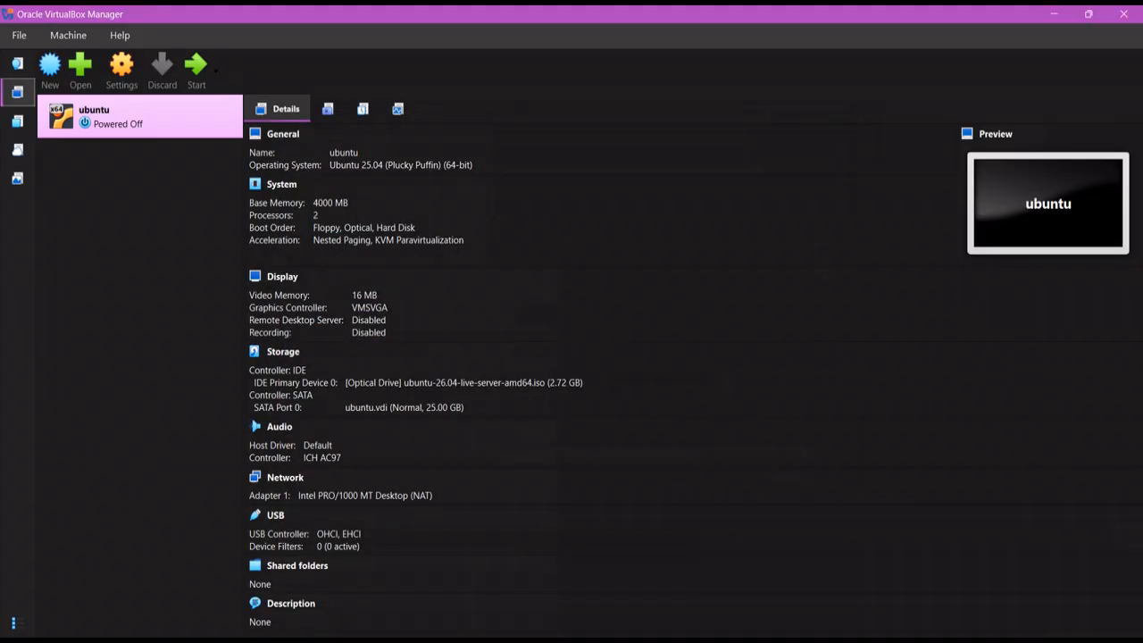
Turn off Wi-Fi from the Windows quick settings panel
left_click(1016, 640)
left_click(900, 364)
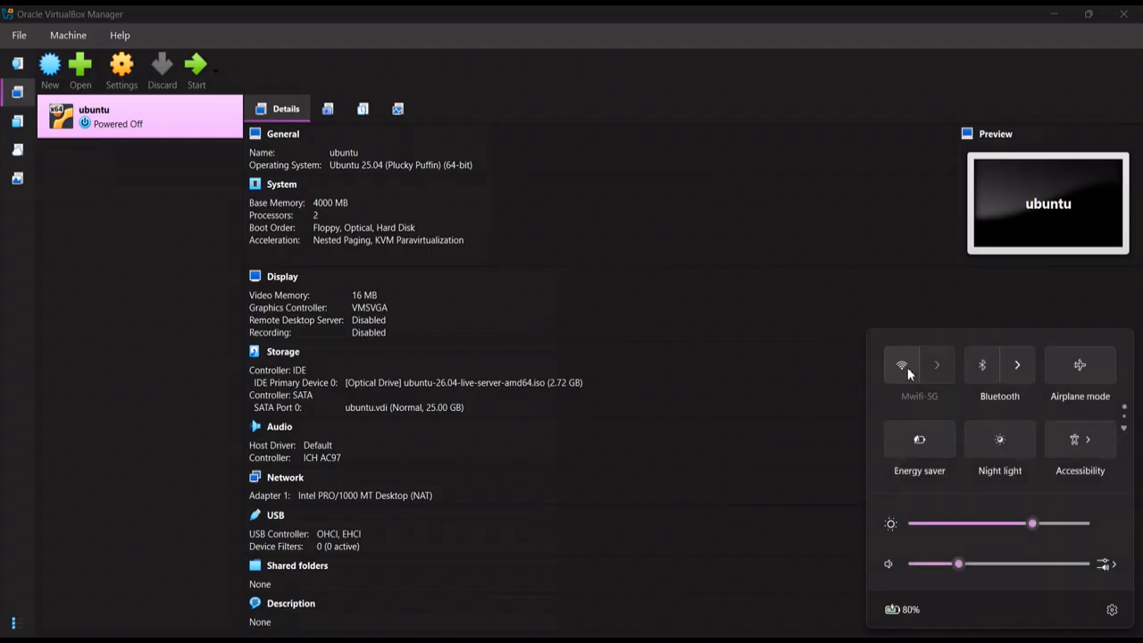
left_click(184, 286)
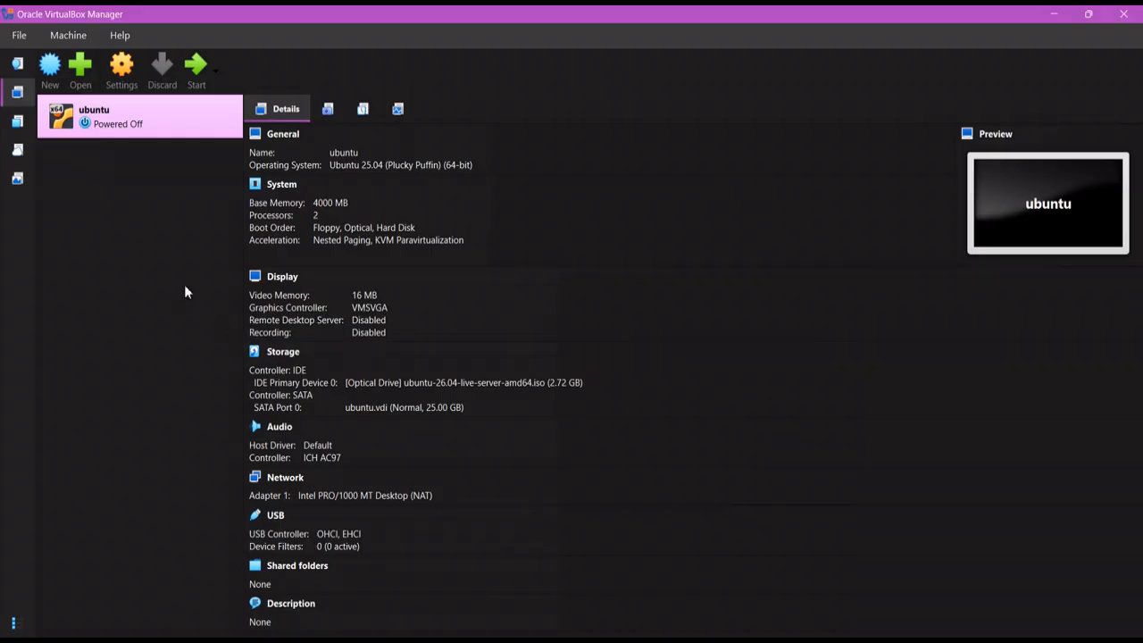
Start the ubuntu VM, maximize its window, and boot 'Try or Install Ubuntu Server'
left_click(189, 83)
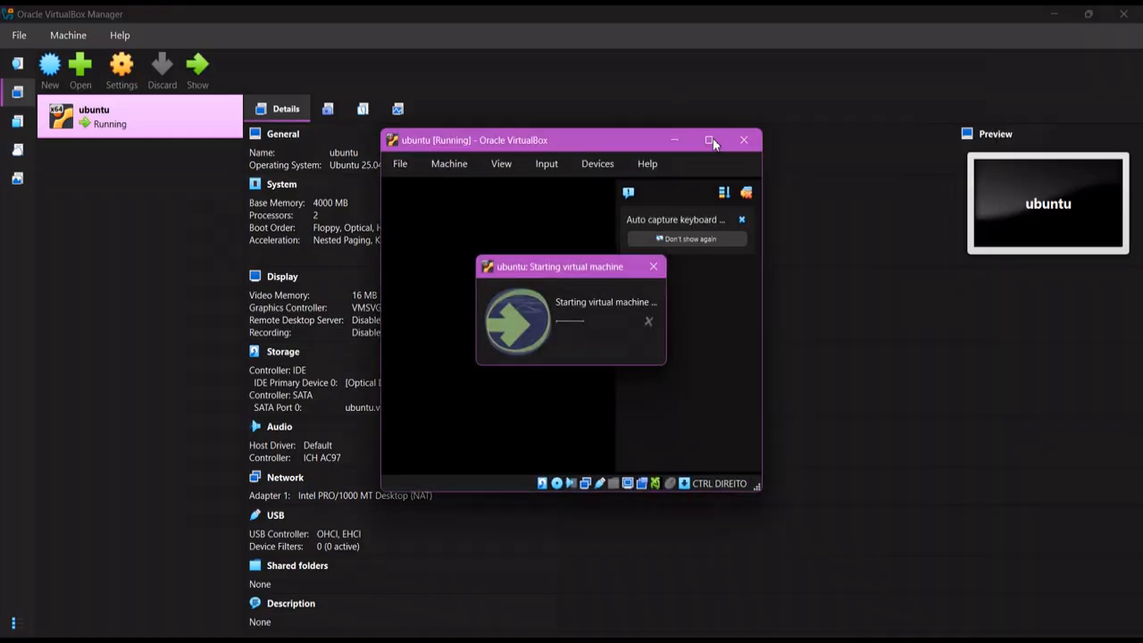
left_click(710, 141)
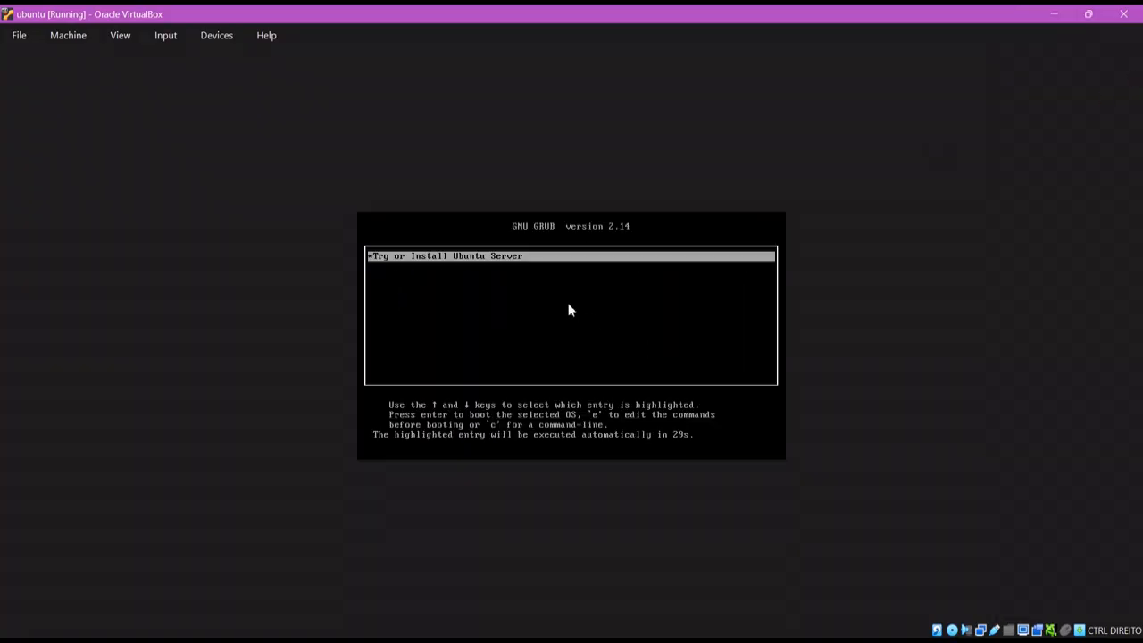
key("Return")
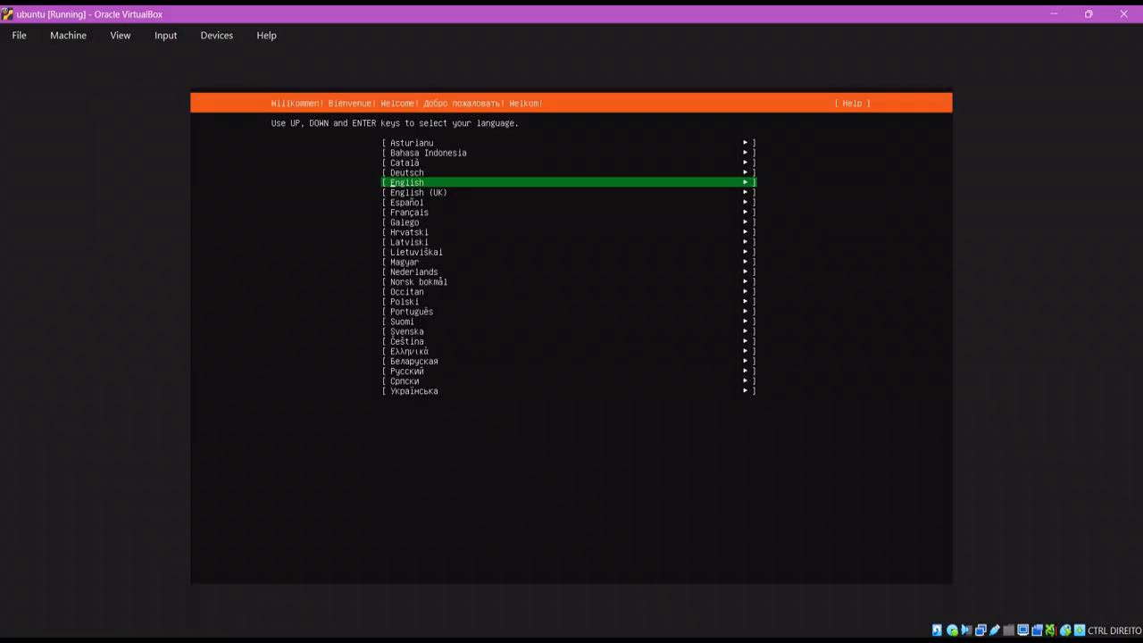
Choose English as the installer language
key("Down")
key("Up")
key("Return")
Set the keyboard layout to Portuguese and confirm the keyboard configuration
key("Up")
key("Up")
key("Up")
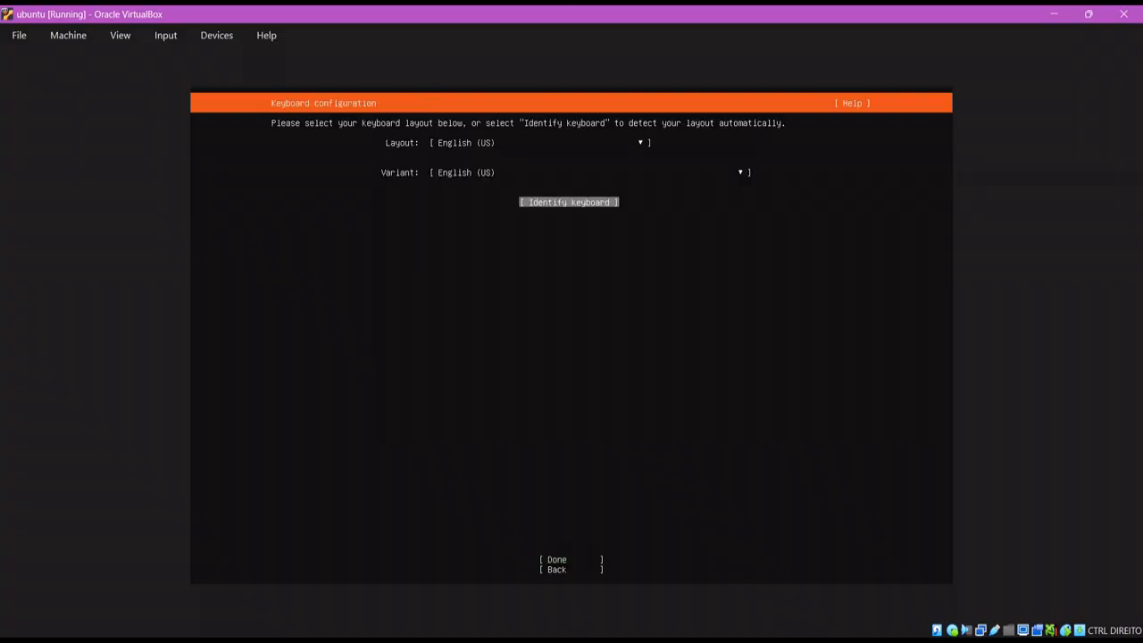
key("Return")
key("Down")
key("Down")
key("Down")
key("Down")
key("Down")
key("Down")
key("Down")
key("Down")
key("Down")
key("Down")
key("Down")
key("Down")
key("Down")
key("Down")
key("Down")
key("Down")
key("Down")
key("Down")
key("Down")
key("Down")
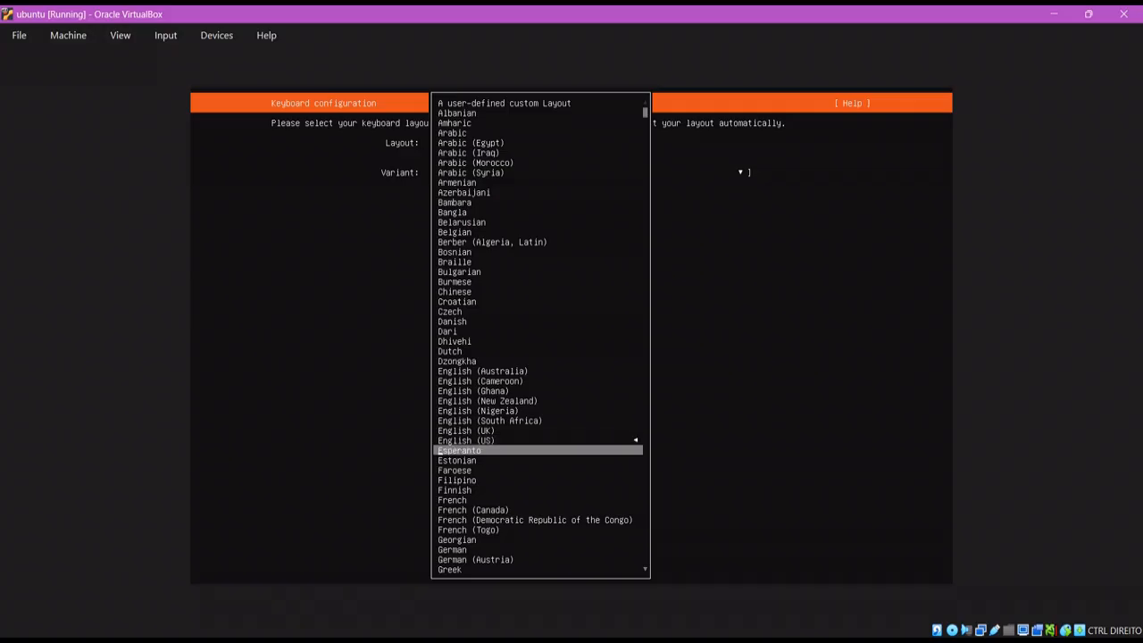
key("Down")
key("Down")
key("Up")
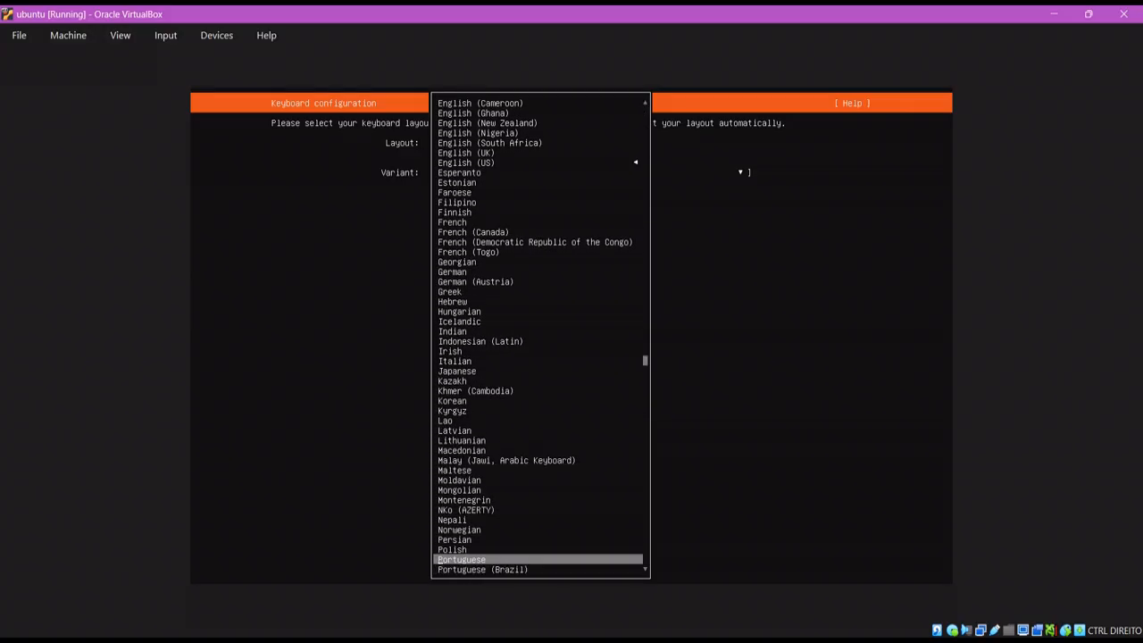
key("Up")
key("Down")
key("Down")
key("Up")
key("Return")
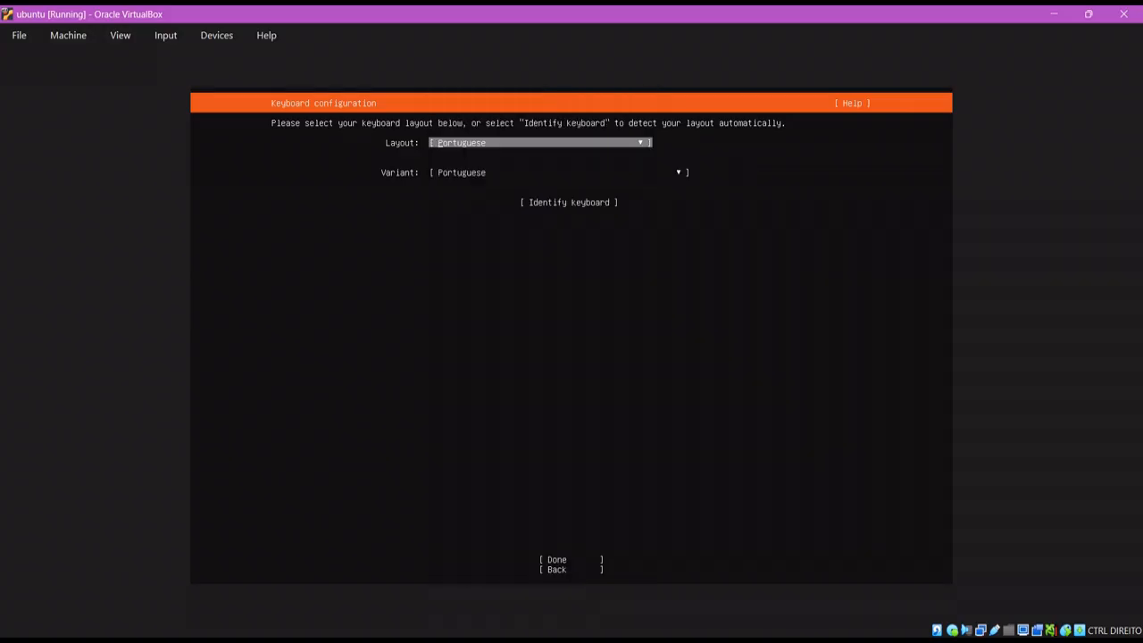
key("Tab")
key("Tab")
key("Tab")
key("Return")
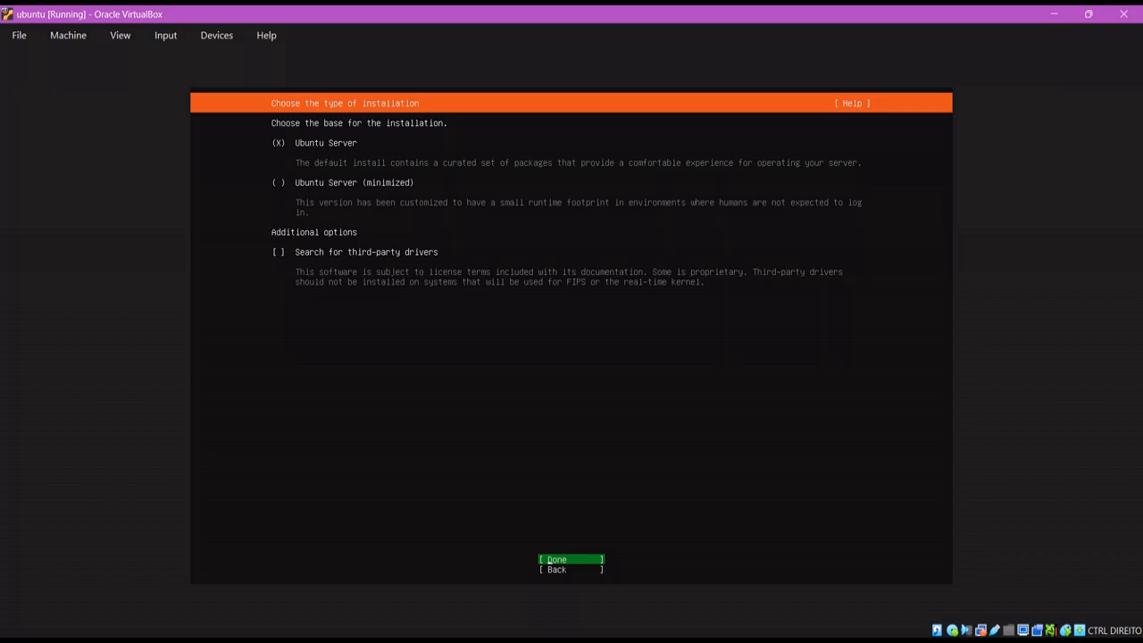
Accept default install type, network, no proxy and default mirror, continuing without installer update
key("Return")
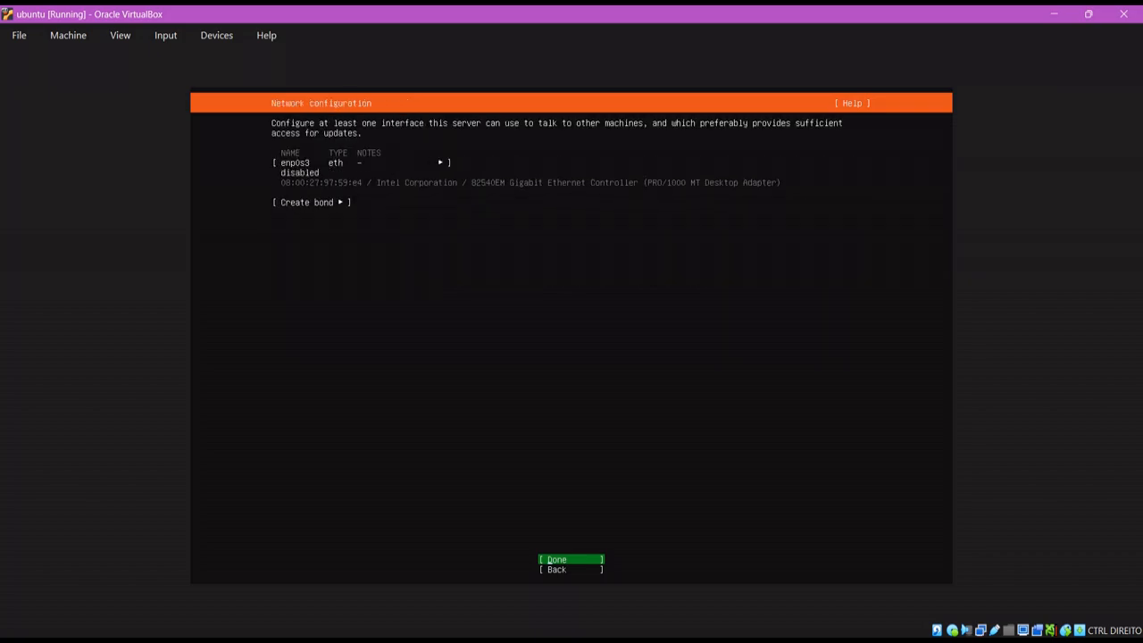
key("Return")
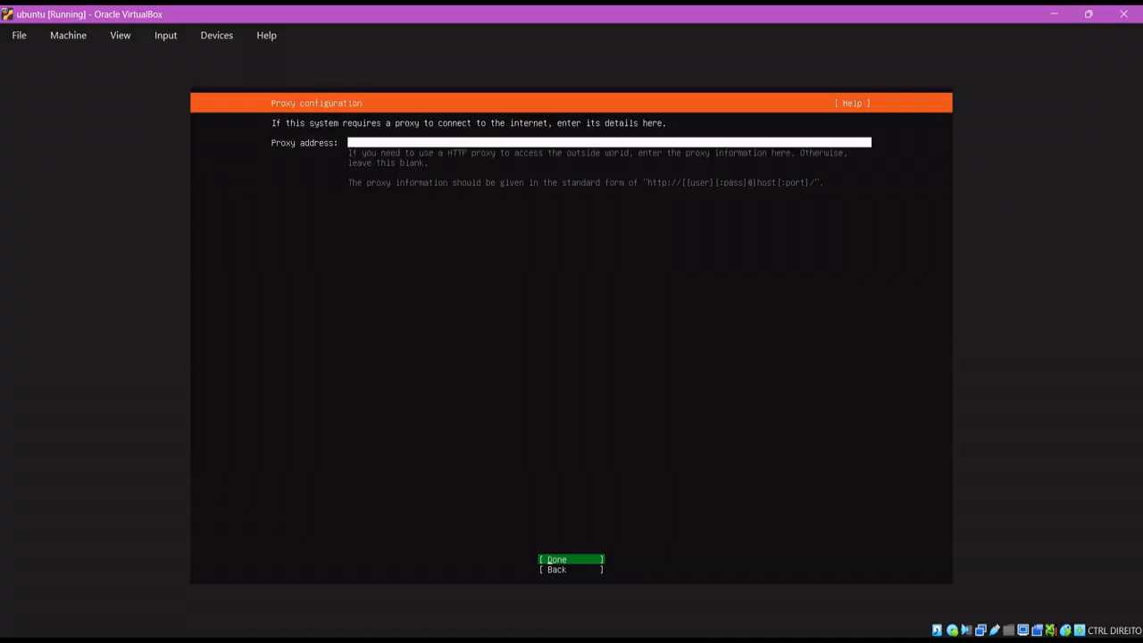
key("Return")
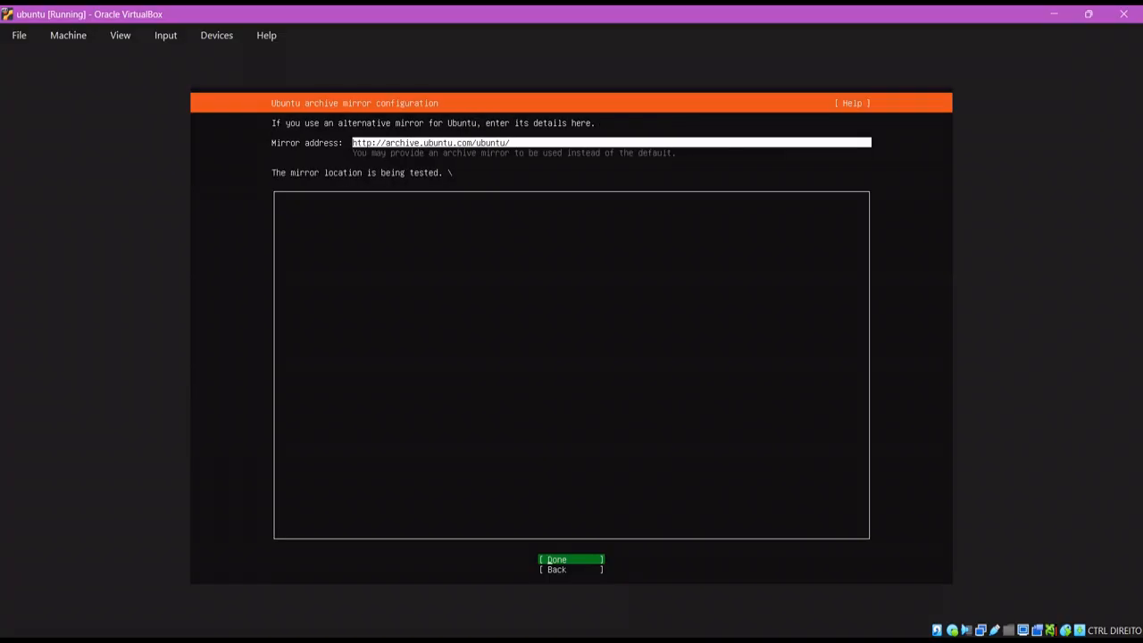
key("Return")
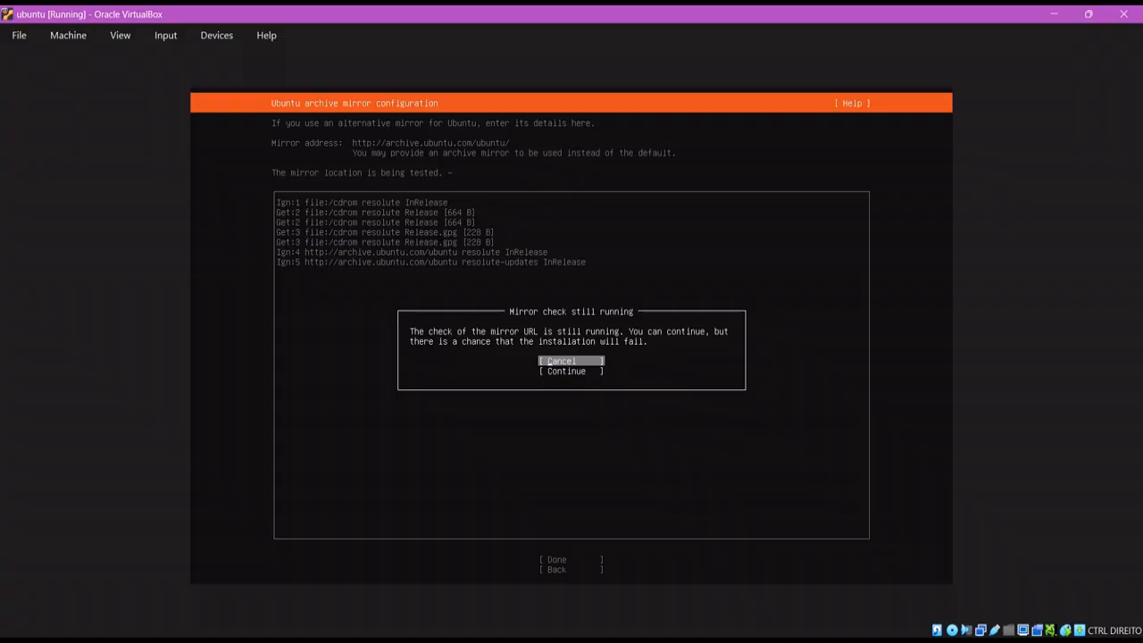
key("Down")
key("Return")
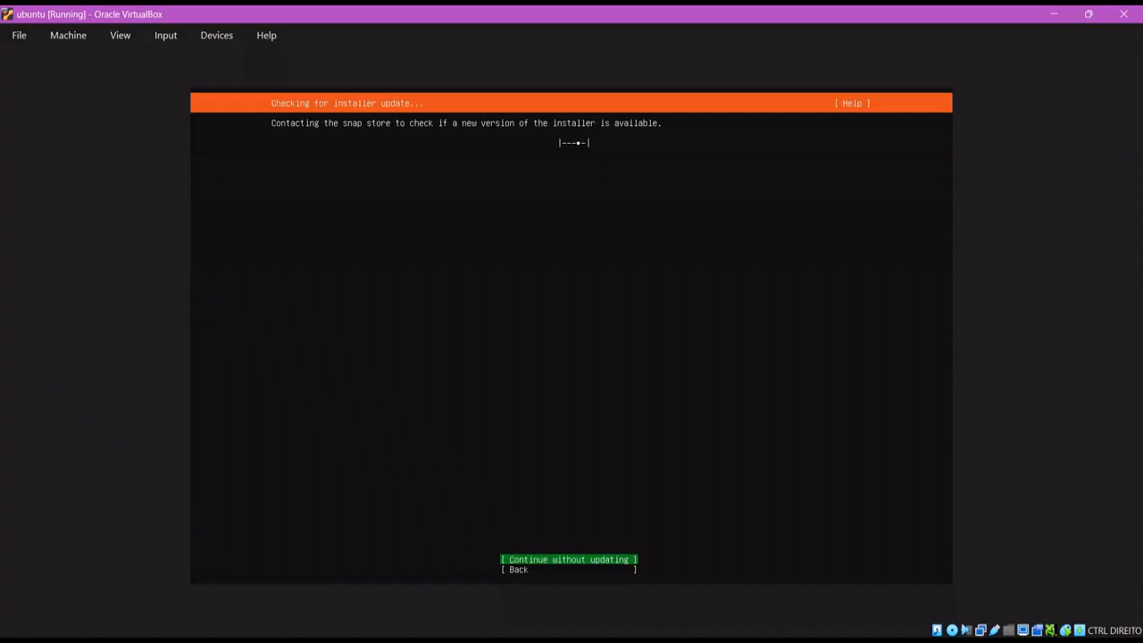
key("Return")
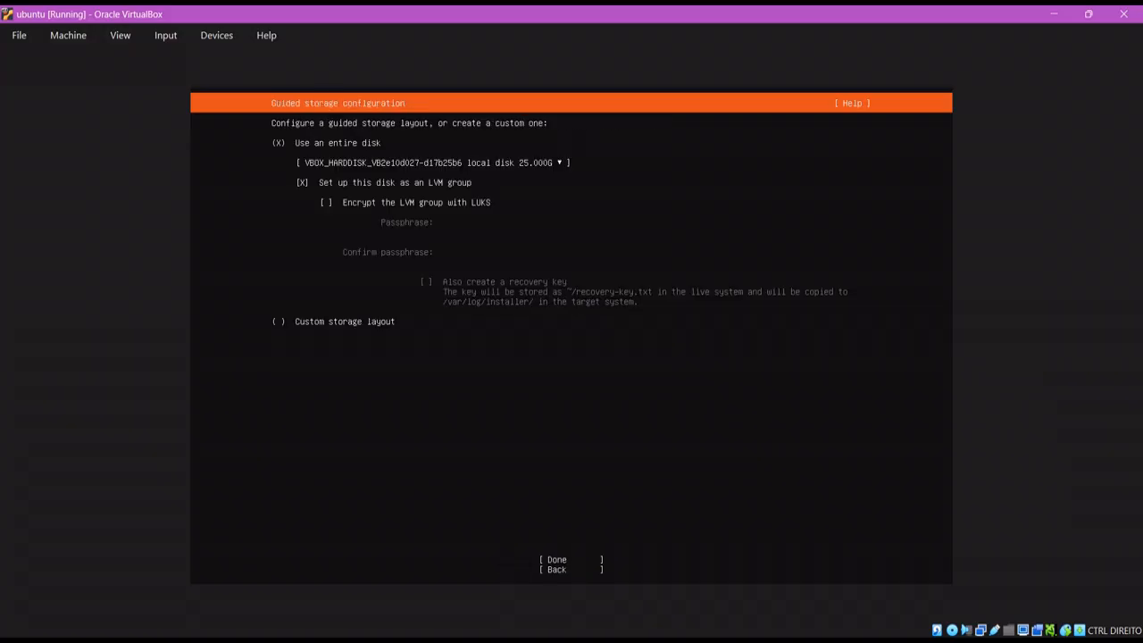
Accept the guided whole-disk LVM storage layout and confirm wiping the disk
key("Down")
key("Down")
key("Down")
key("Down")
key("Down")
key("Return")
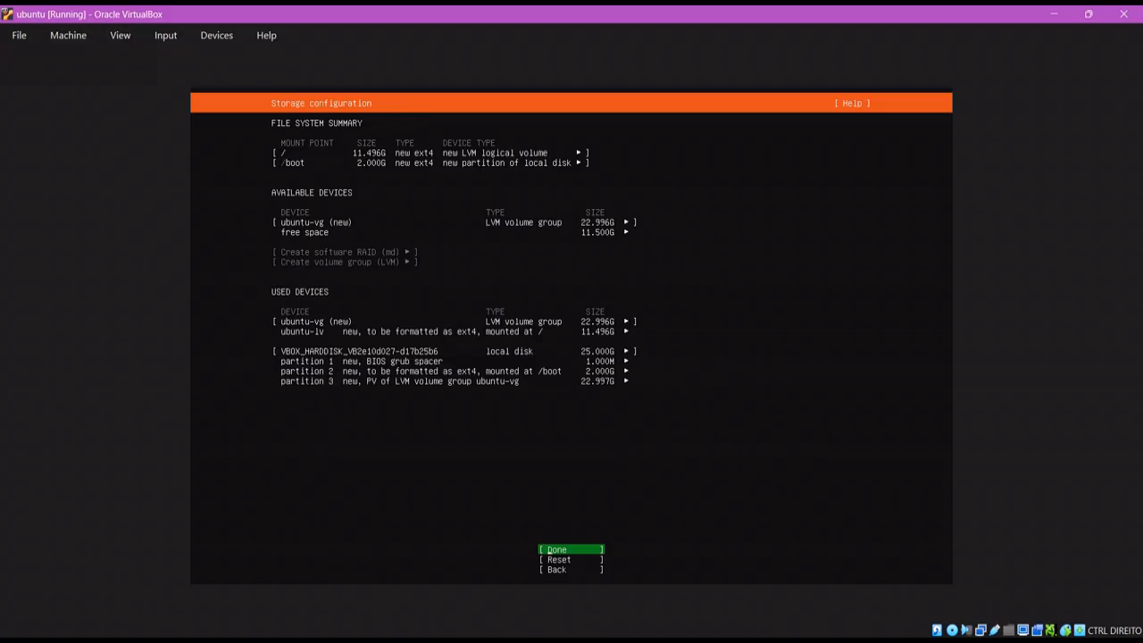
key("Return")
key("Down")
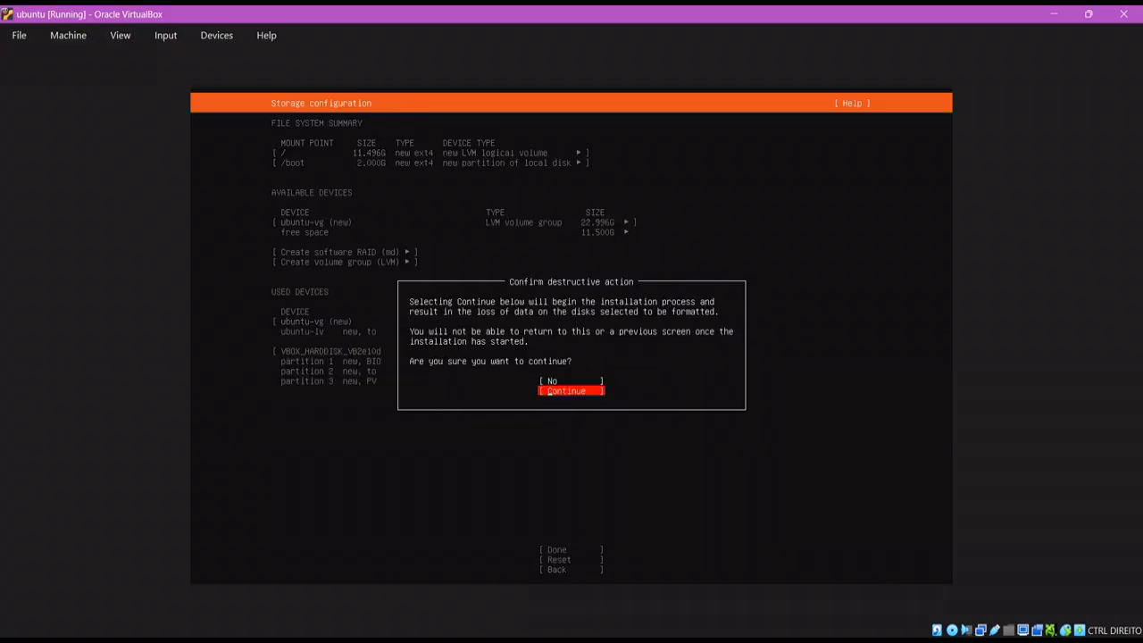
key("Return")
Complete the installer profile with server name ubuntulab, a username and a confirmed password
type("knight")
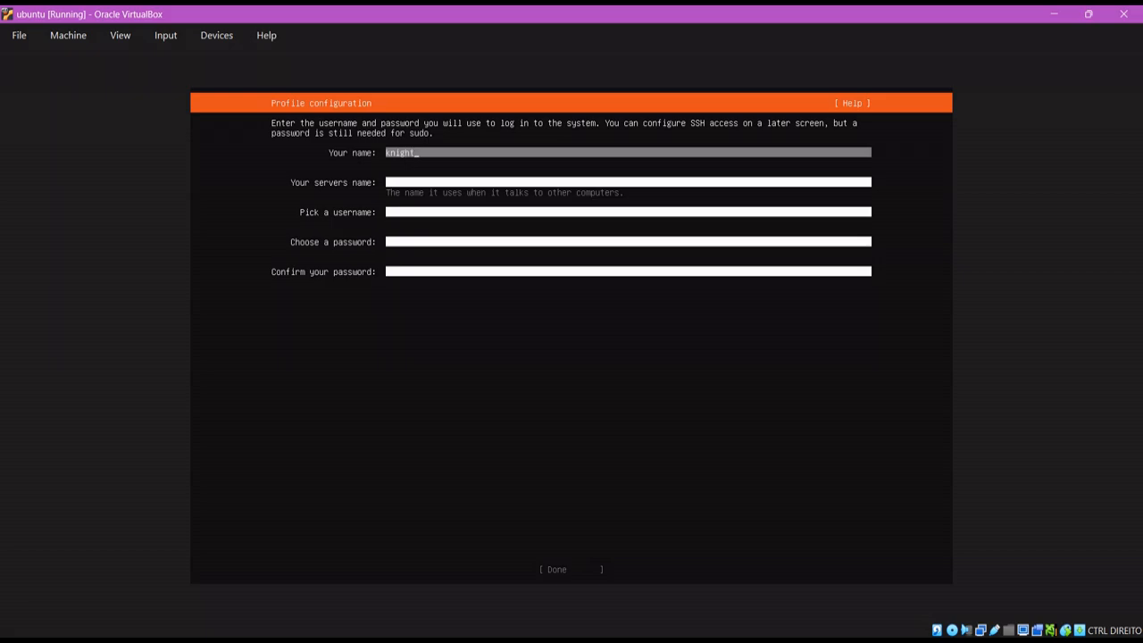
key("Tab")
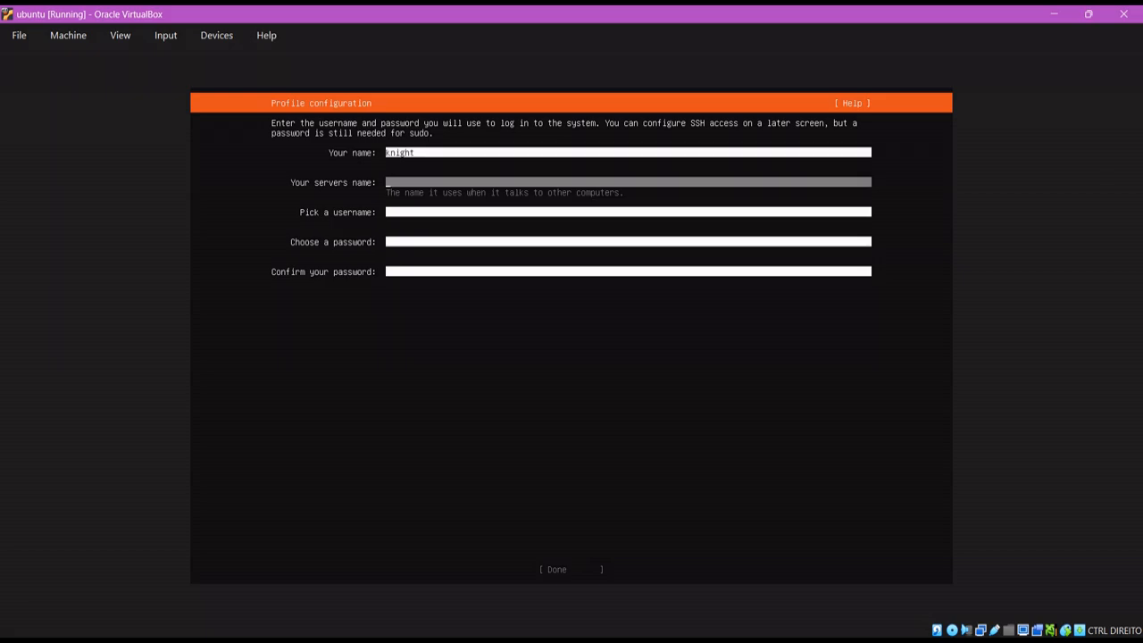
type("ubuntuia")
key("Tab")
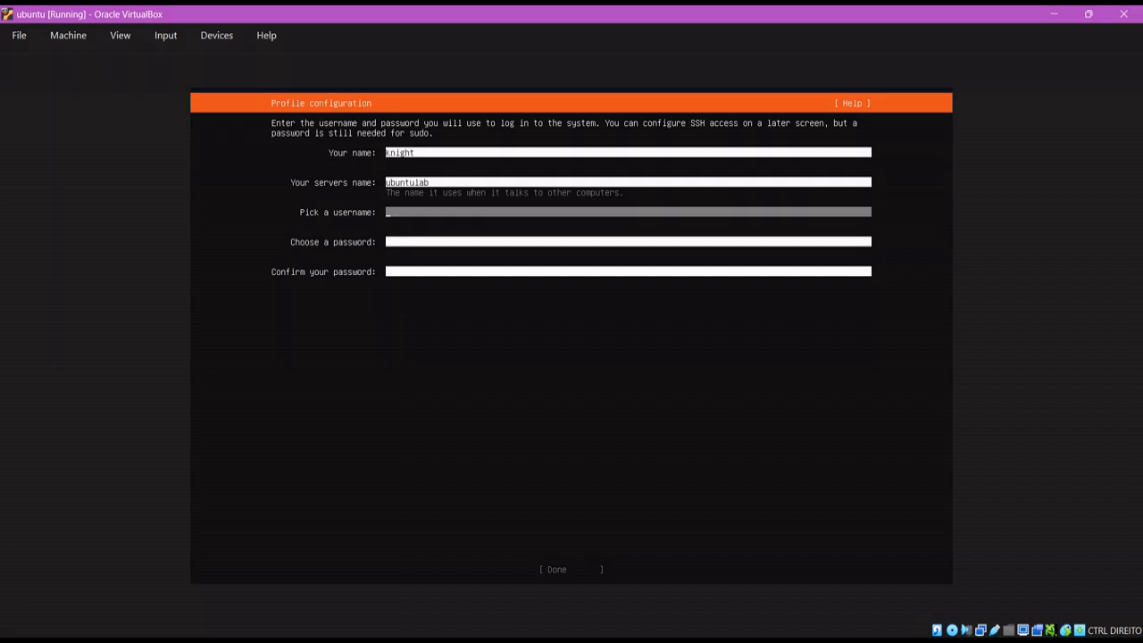
type("knight")
key("Tab")
type("****")
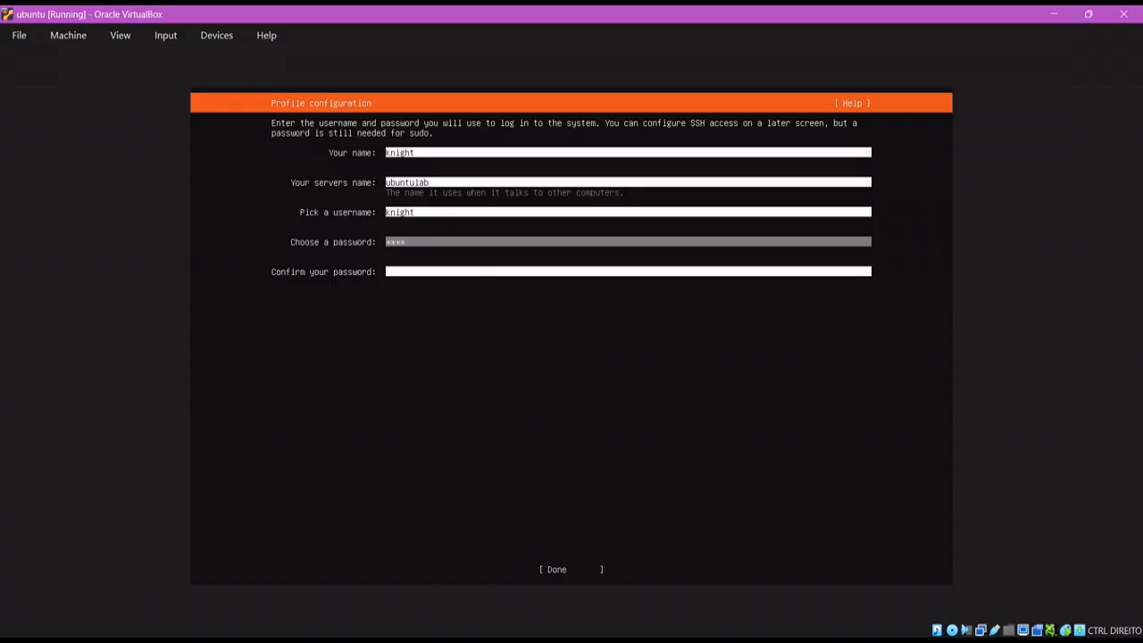
key("Tab")
type("****")
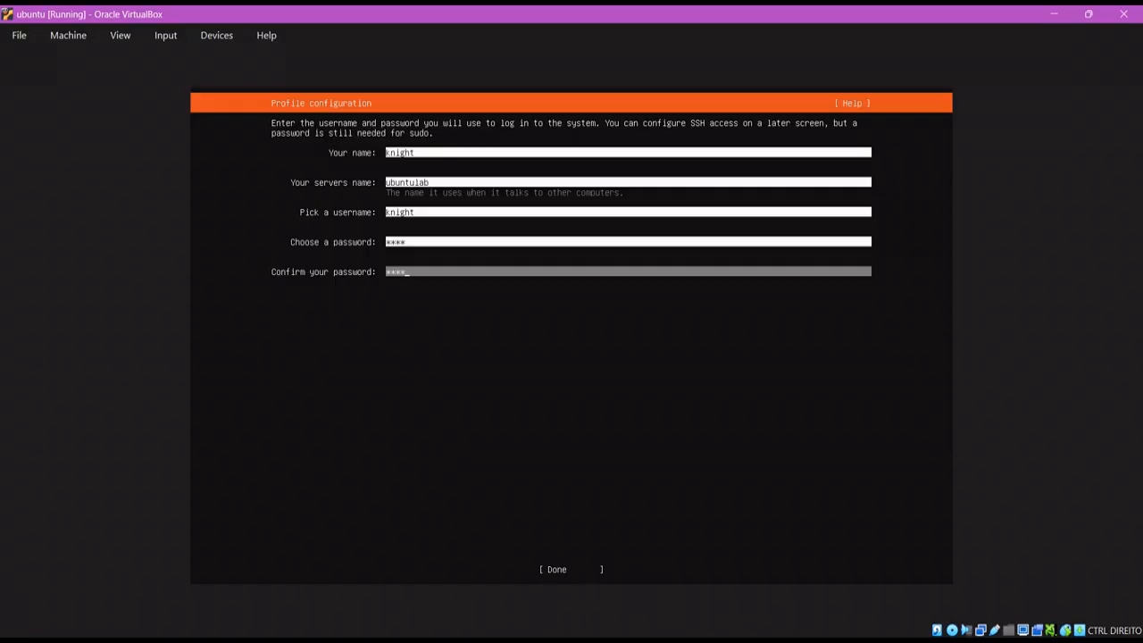
key("Tab")
key("Return")
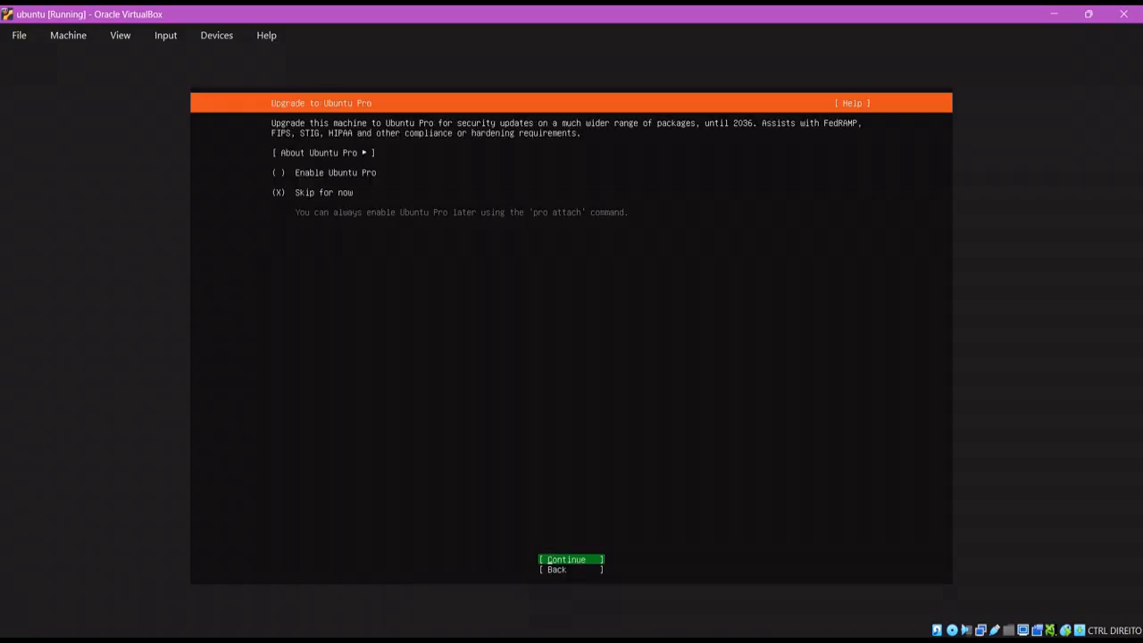
Skip Ubuntu Pro, check Install OpenSSH server, and confirm to begin the installation
key("Return")
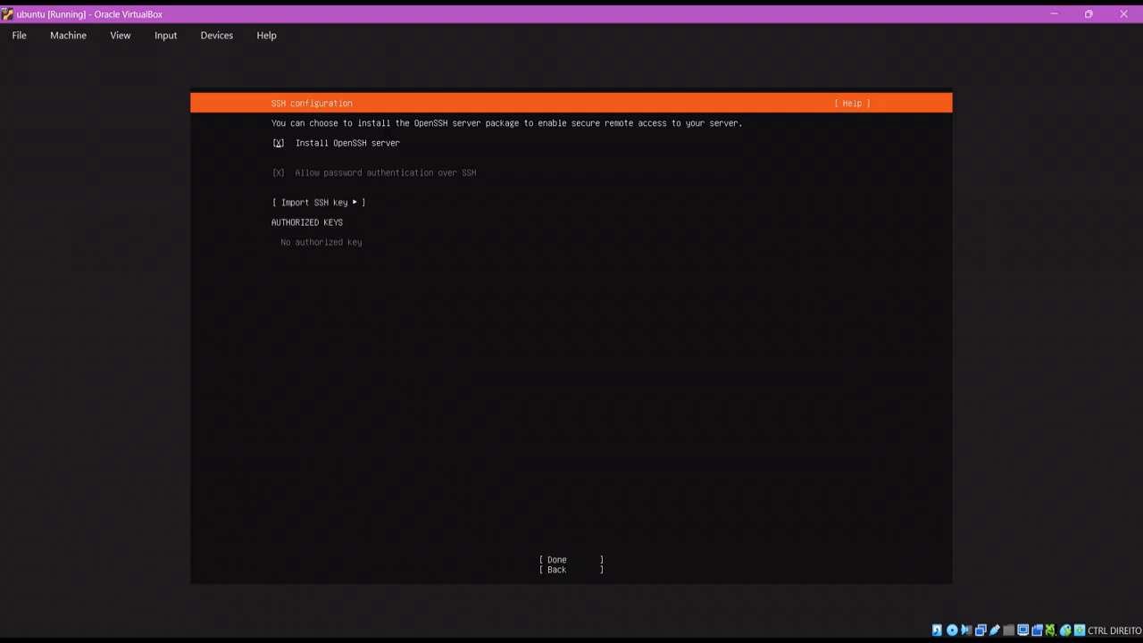
key("space")
key("Down")
key("Down")
key("Down")
key("Up")
key("Return")
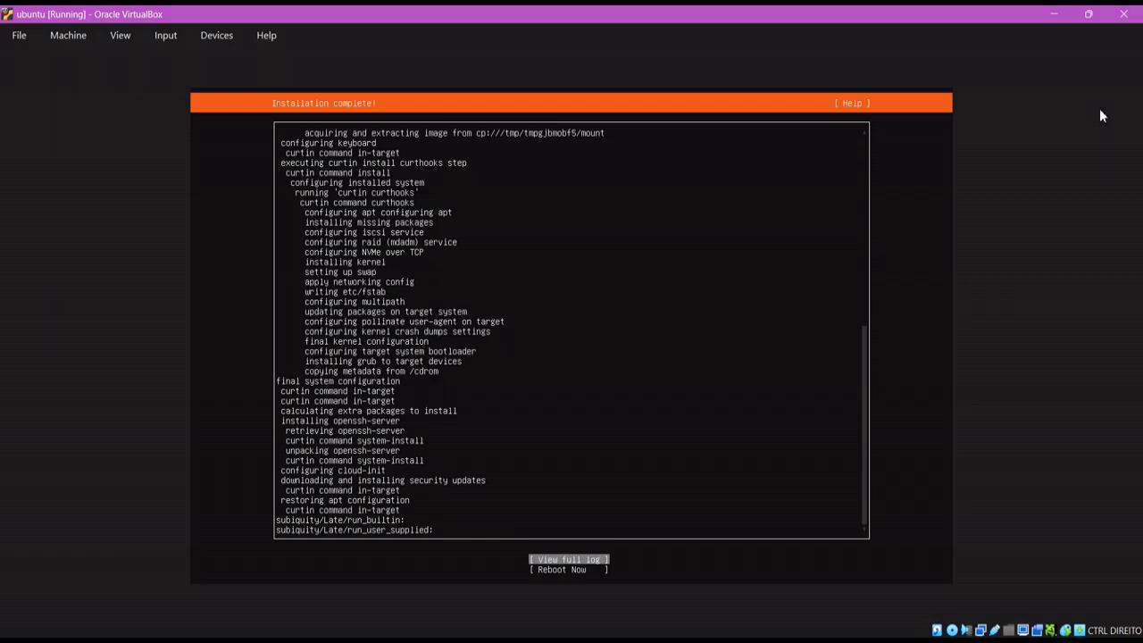
Once installation completes, try deleting ubuntu-26.04-live-server-amd64.iso in File Explorer, then minimize Explorer
key("Down")
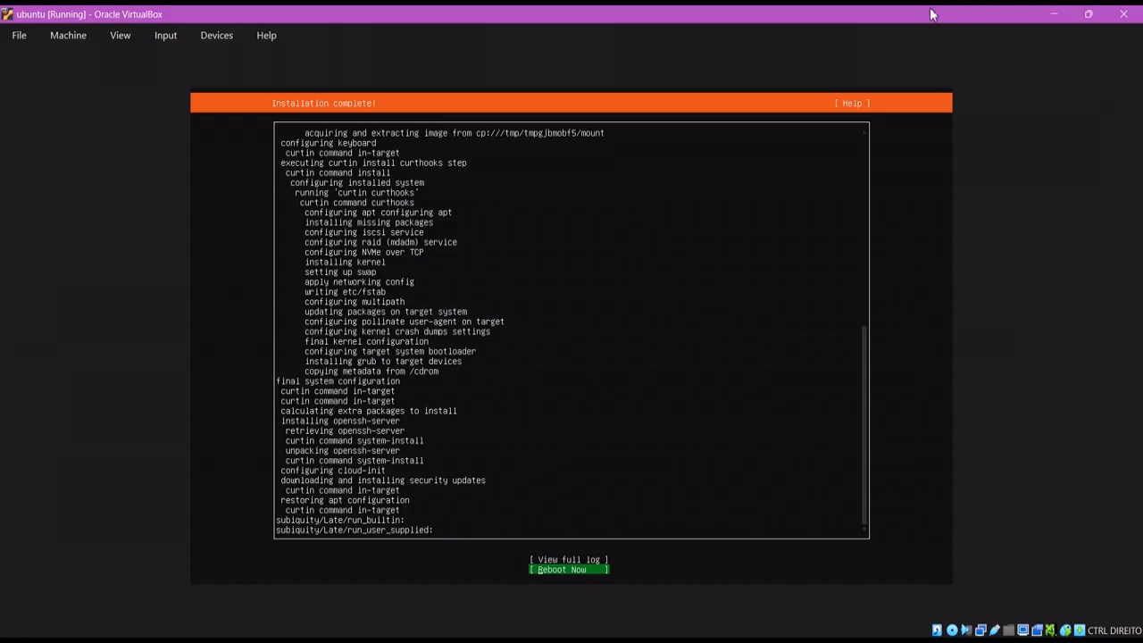
key("Up")
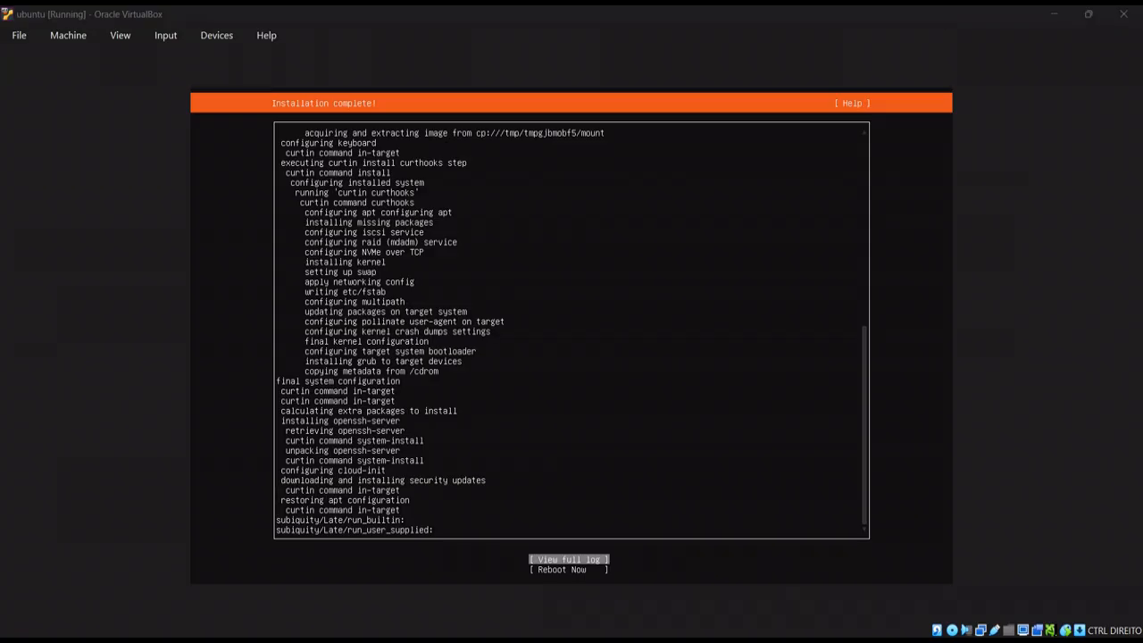
key("alt+Tab")
left_click(358, 163)
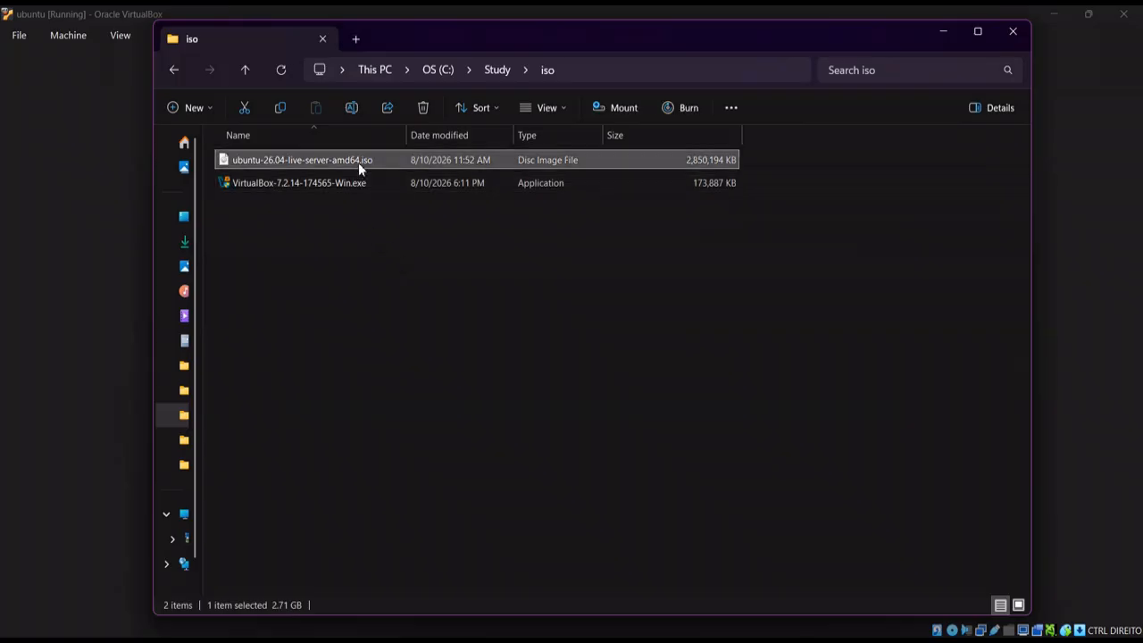
key("Delete")
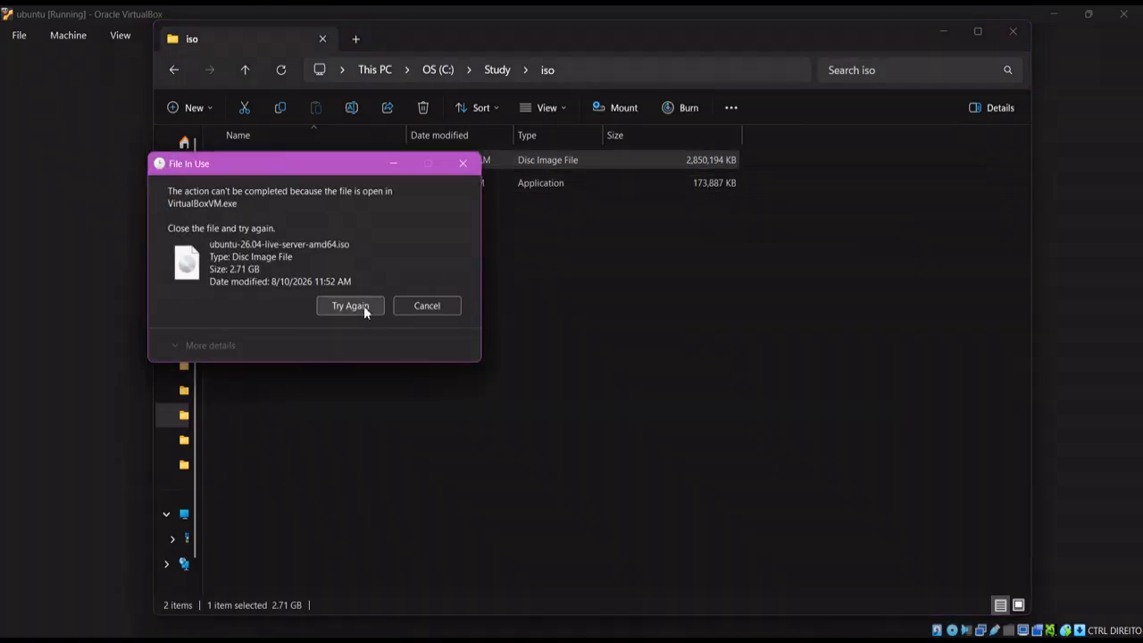
left_click(944, 32)
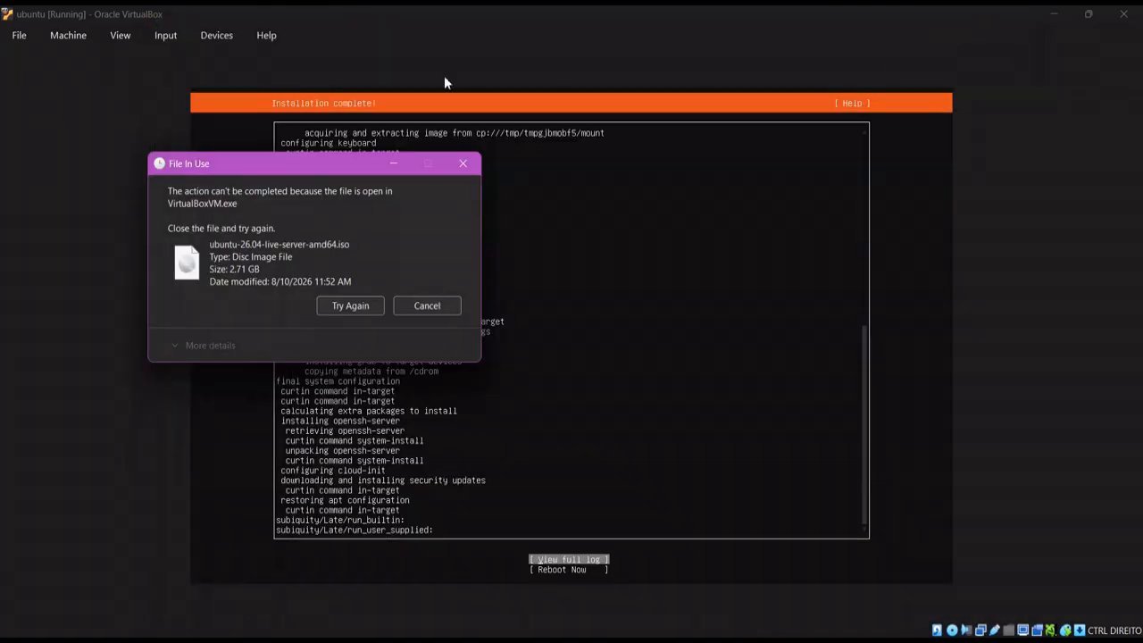
Force-unmount the Ubuntu ISO from the VM's virtual optical drive via Devices > Optical Drives
left_click(203, 35)
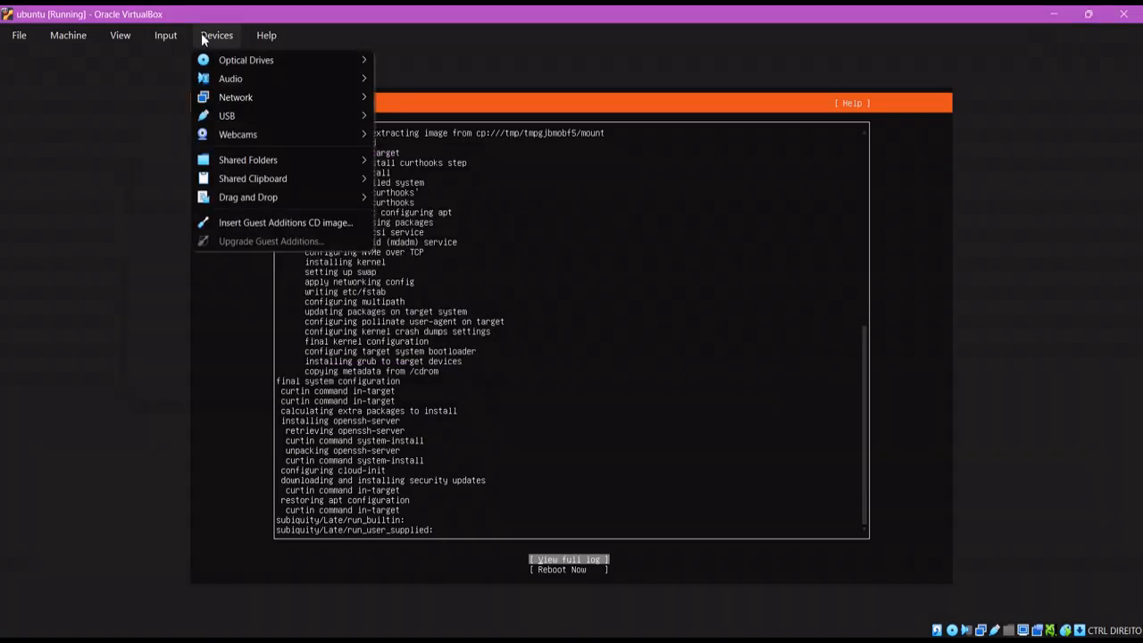
mouse_move(223, 57)
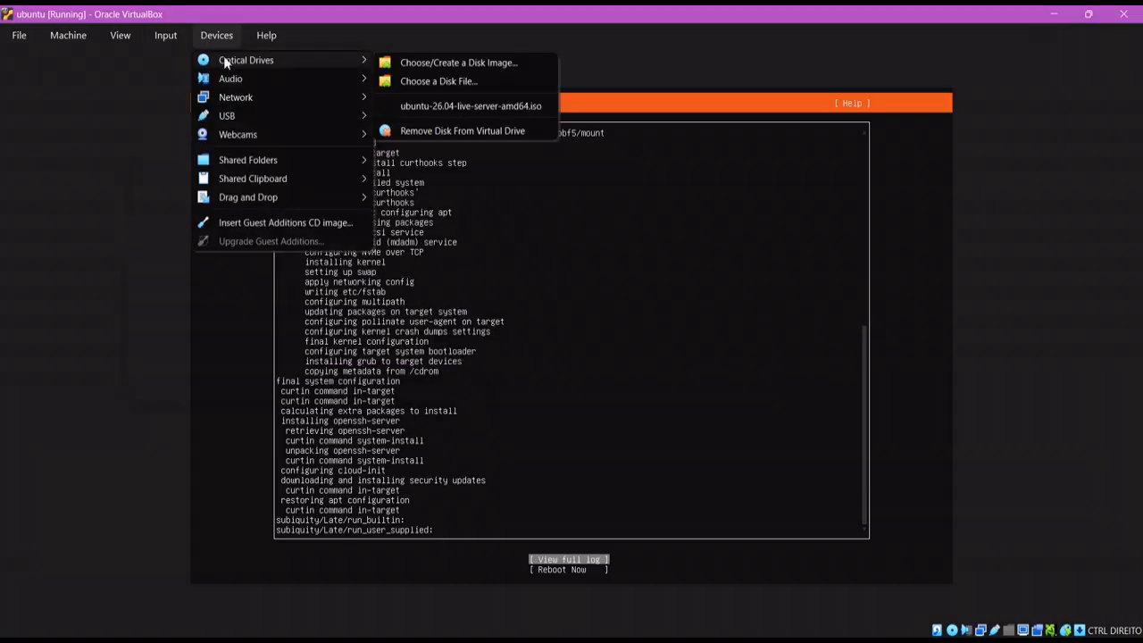
left_click(452, 132)
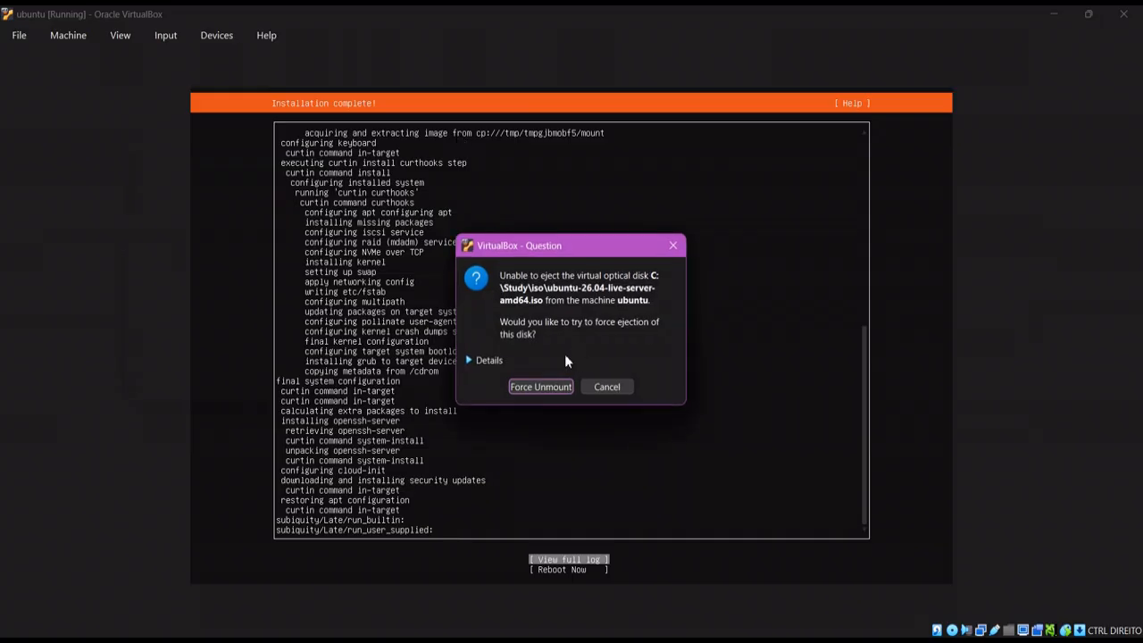
left_click(556, 388)
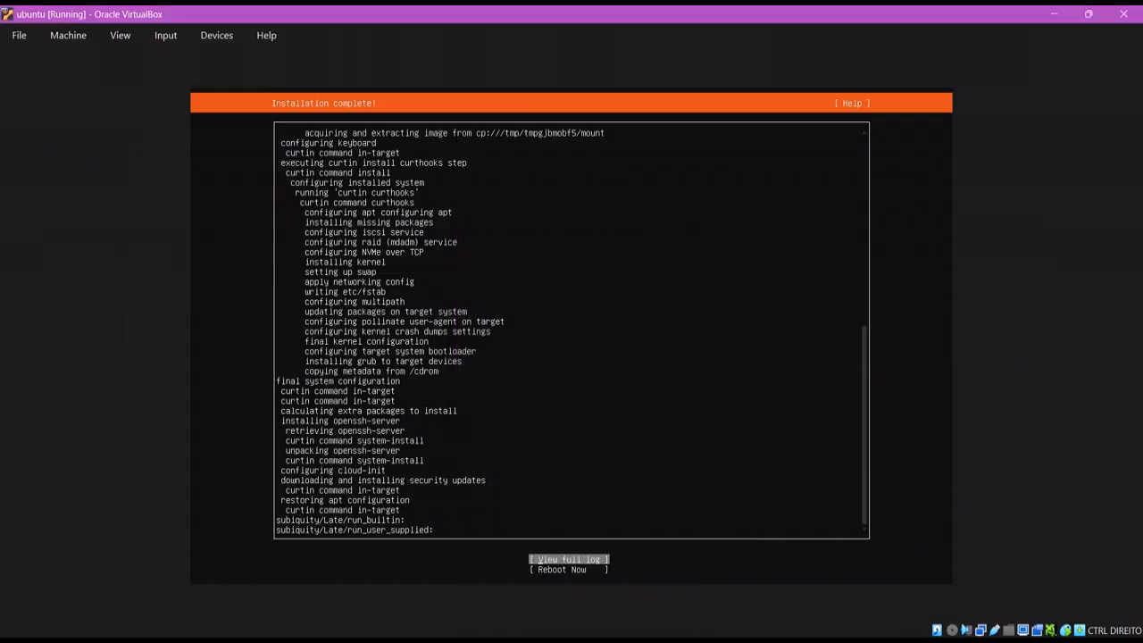
Retry the deletion in the File In Use dialog so the ISO goes to the Recycle Bin
left_click(606, 641)
left_click(672, 588)
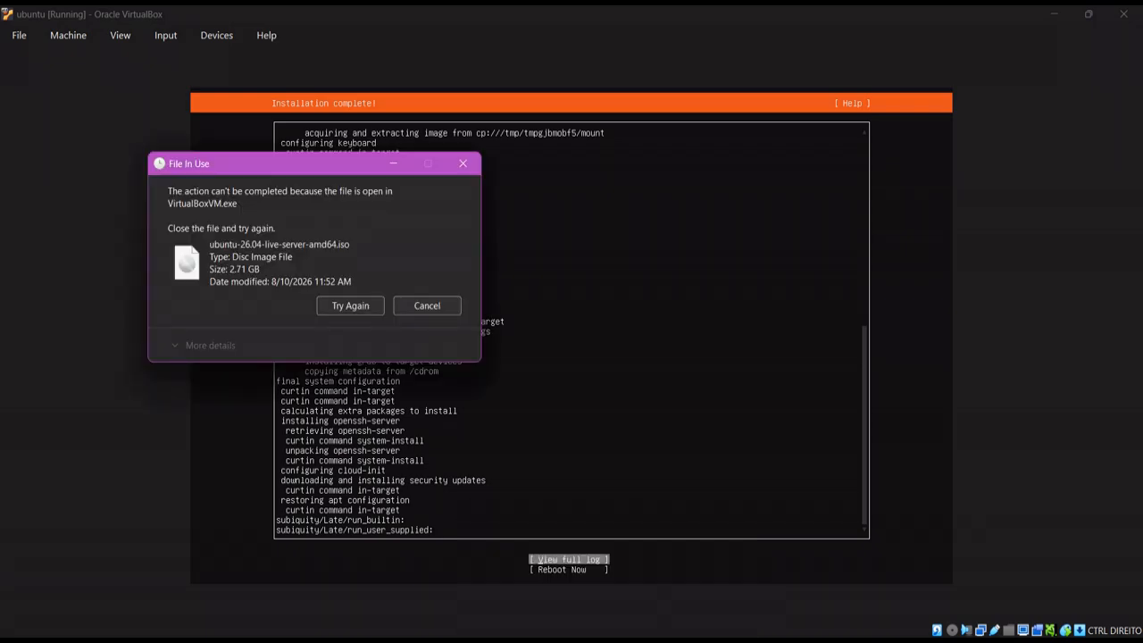
left_click(349, 309)
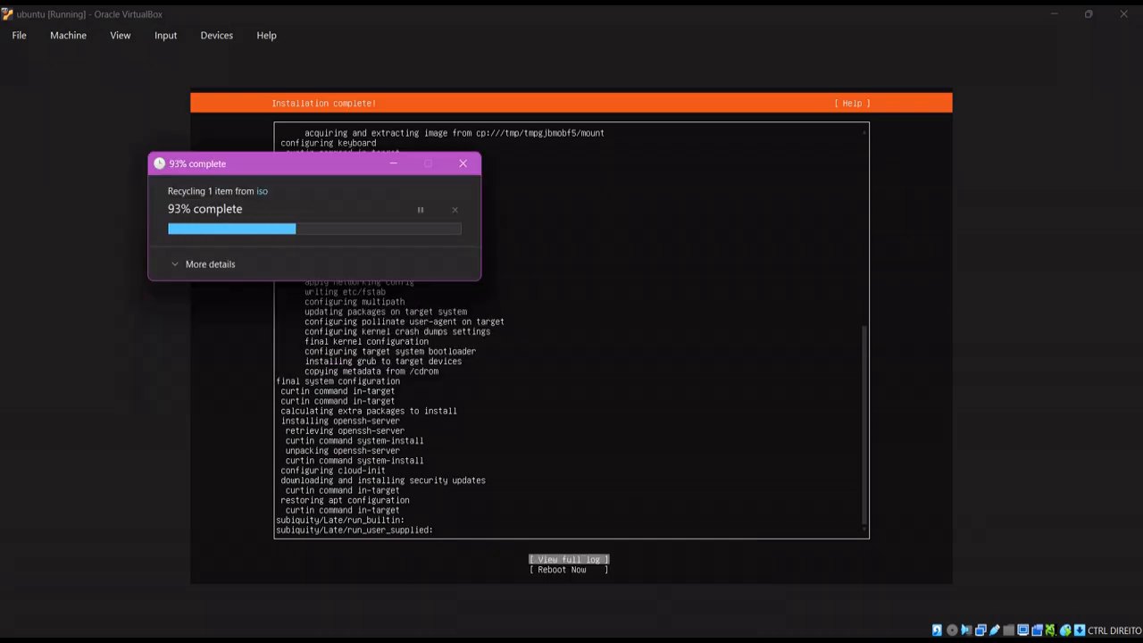
key("Down")
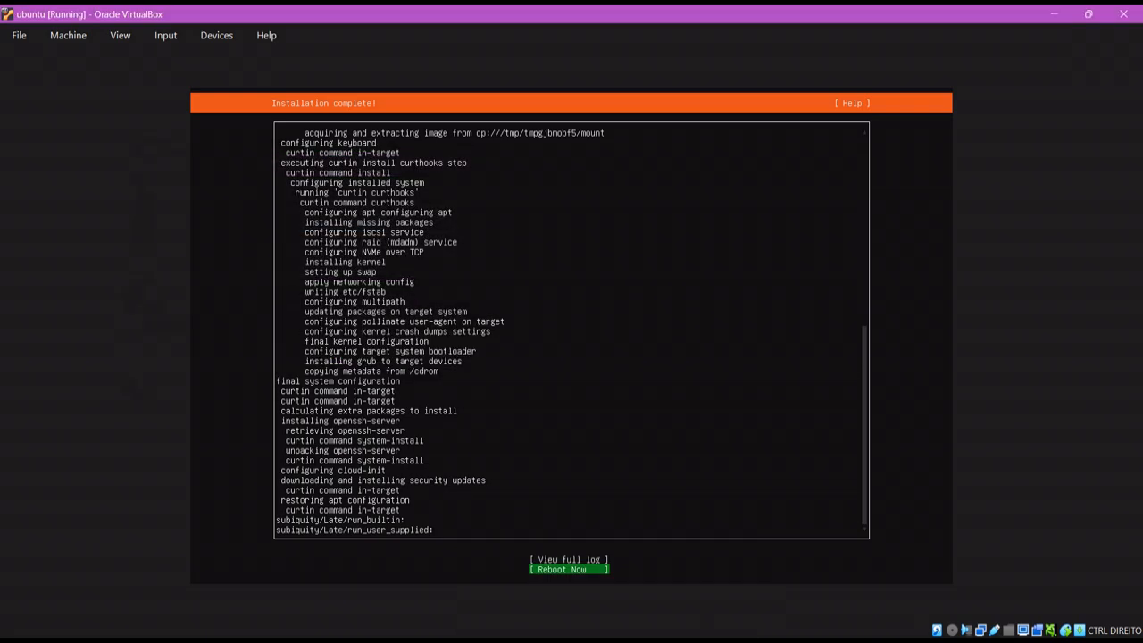
Choose Reboot Now to restart the VM into the installed Ubuntu system
key("Return")
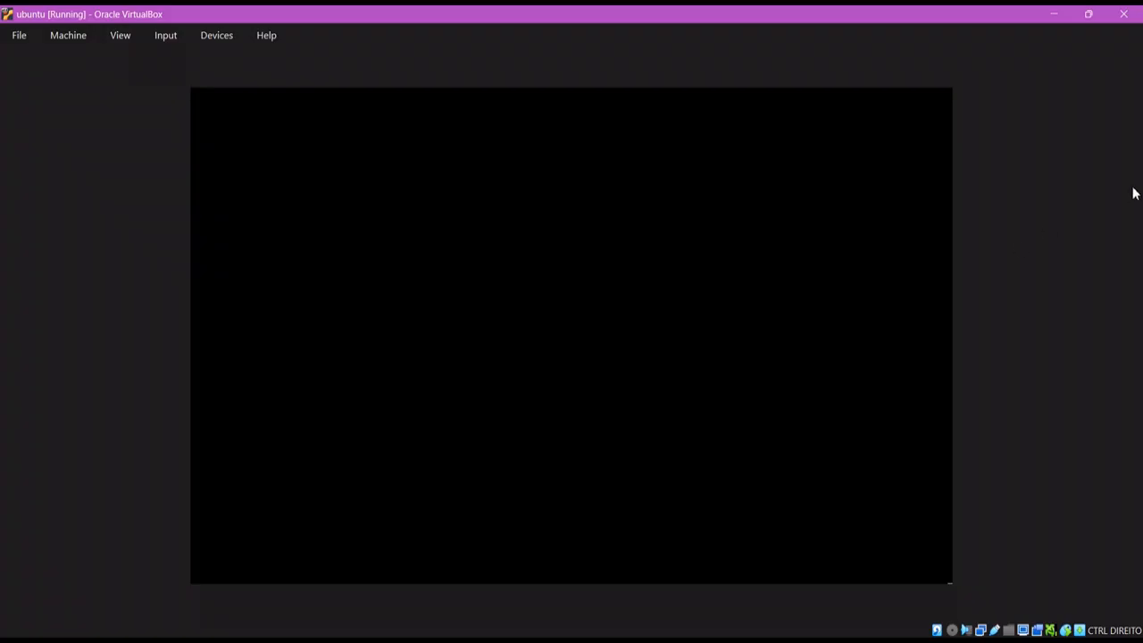
Close the VM window and power off the ubuntu machine
left_click(1118, 24)
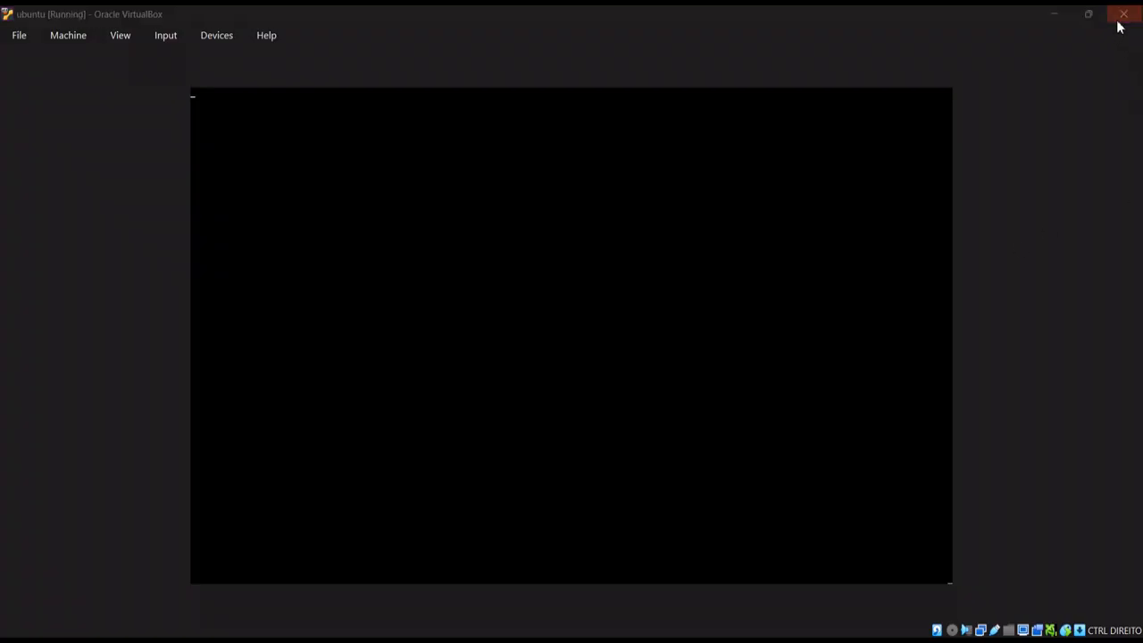
left_click(540, 346)
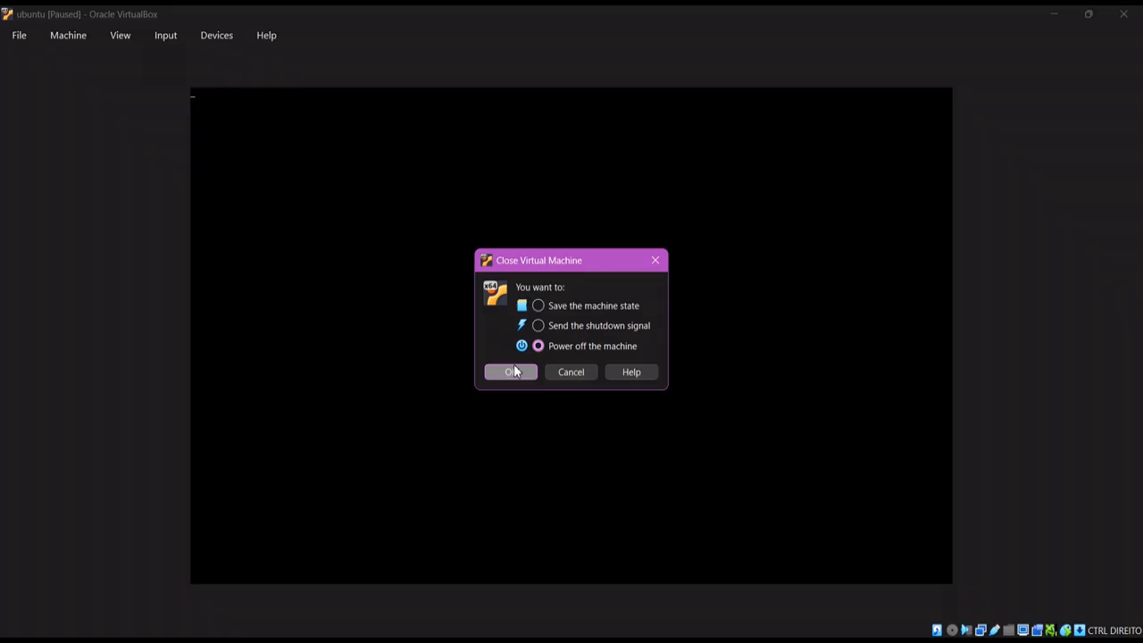
left_click(514, 370)
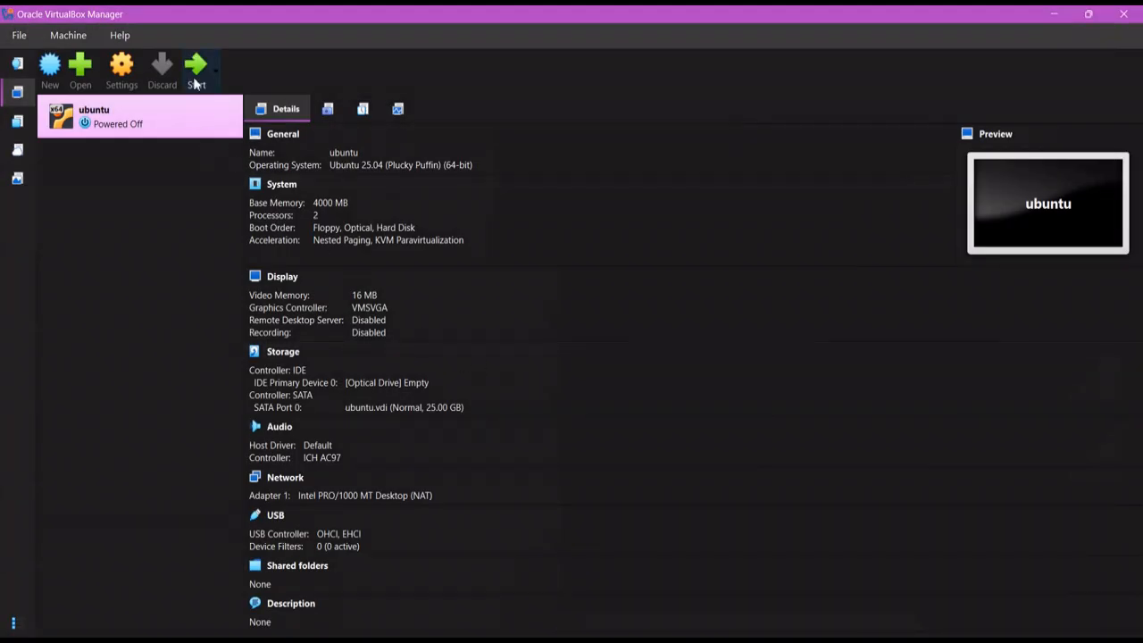
Attach the VM's network adapter as Bridged Adapter on the Realtek wireless NIC, then start it
left_click(137, 85)
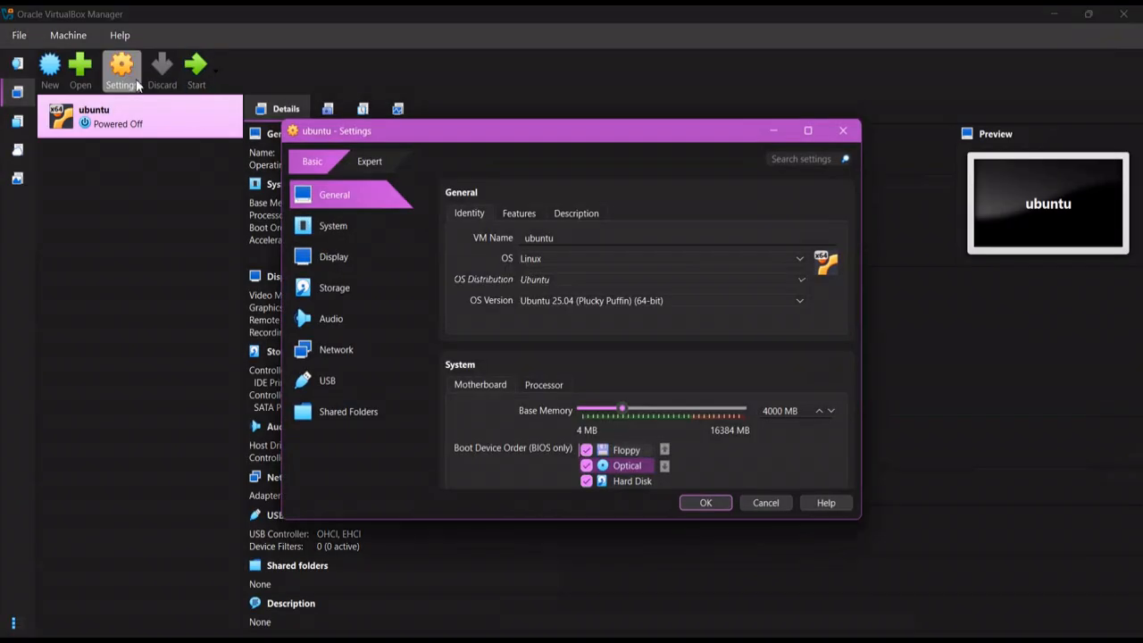
left_click(348, 347)
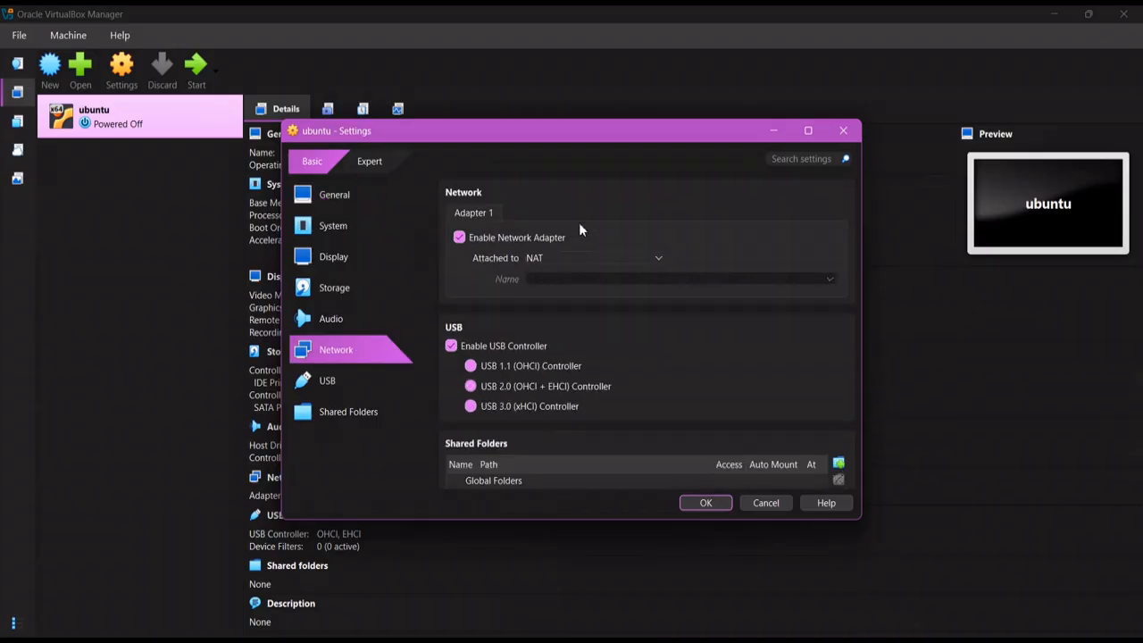
left_click(580, 252)
left_click(558, 288)
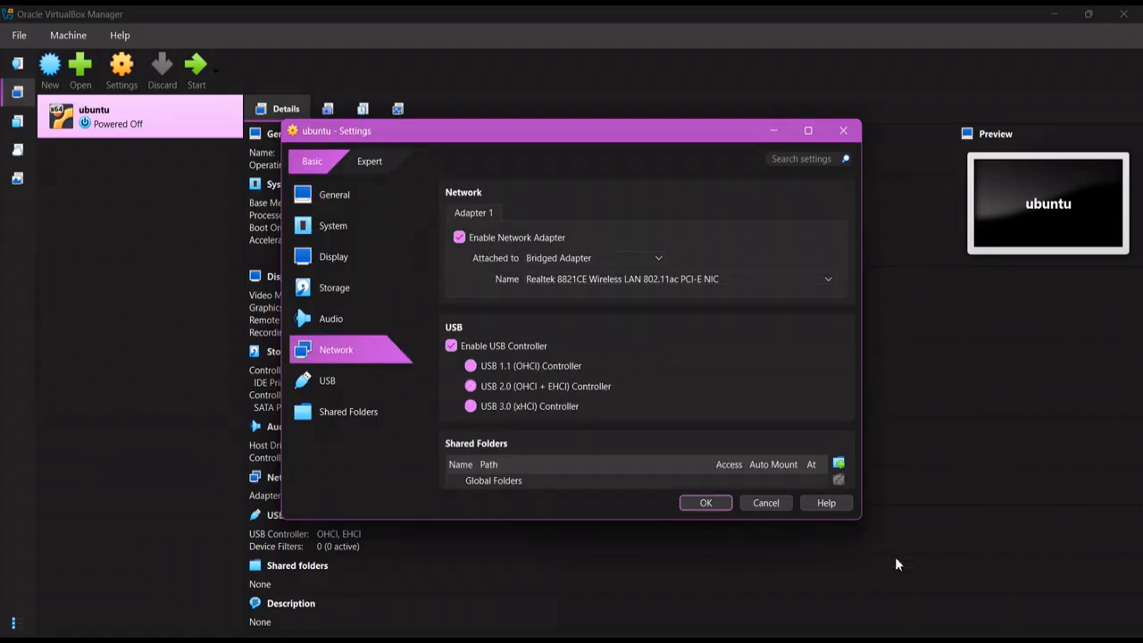
key("super+a")
left_click(904, 367)
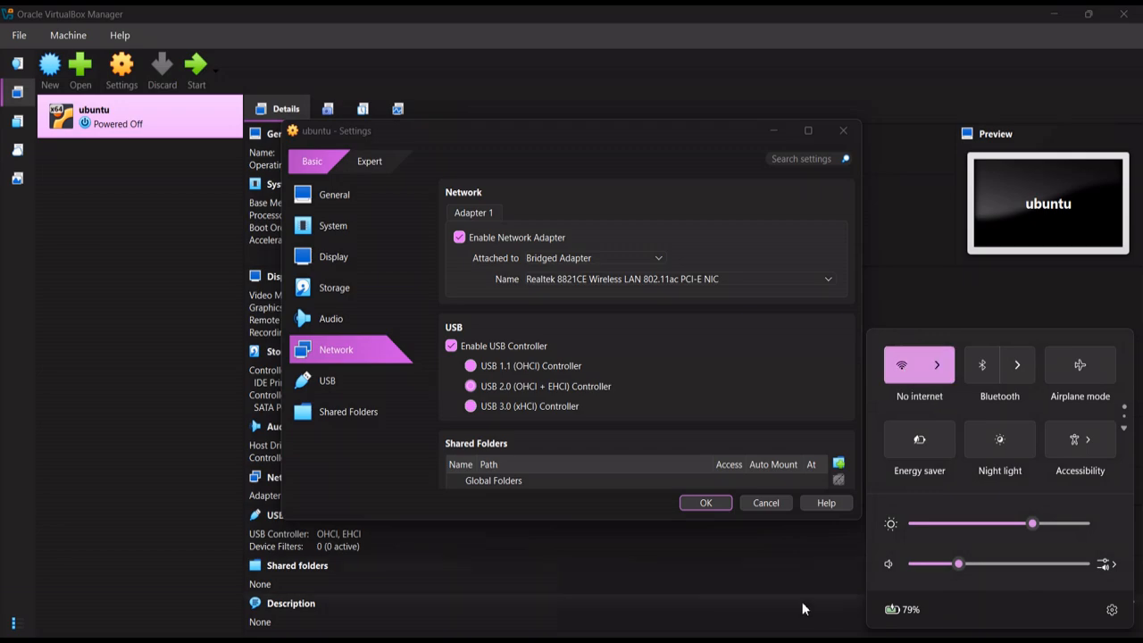
left_click(801, 608)
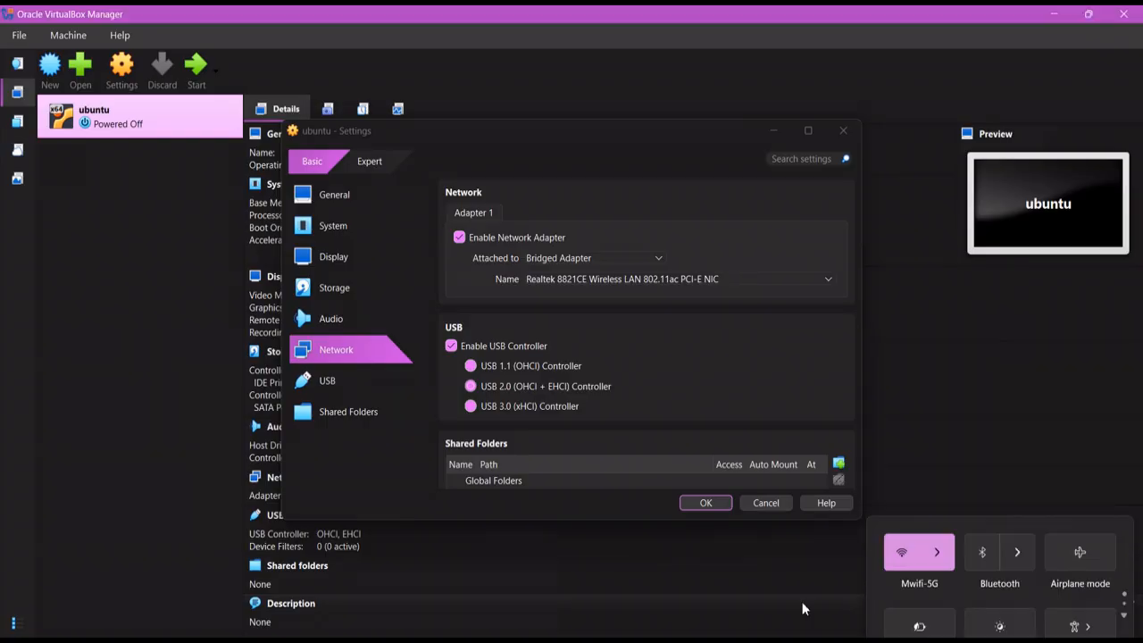
left_click(710, 507)
left_click(188, 72)
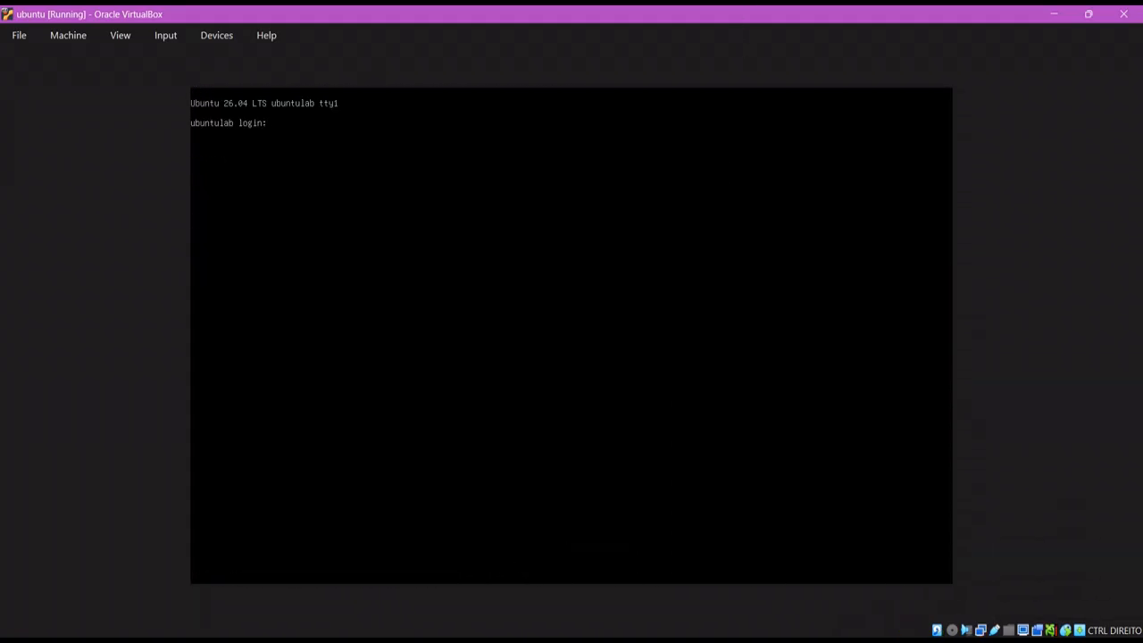
Cancel the failed login with Ctrl+C and log in with the correct username and password
type("knight")
key("Return")
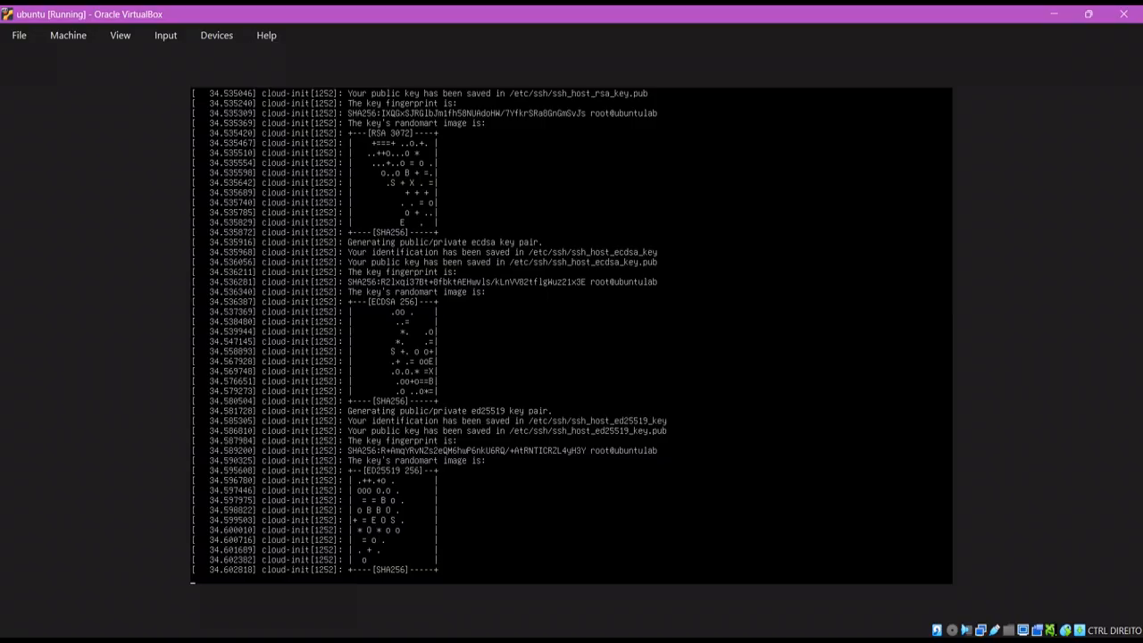
key("Return")
key("Return")
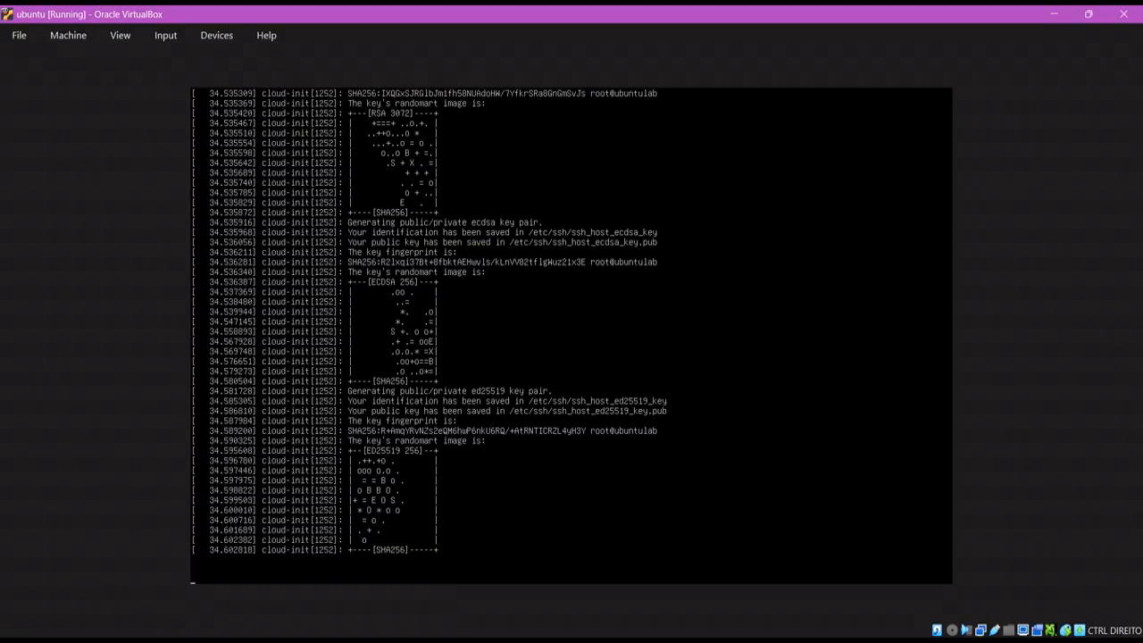
type("12")
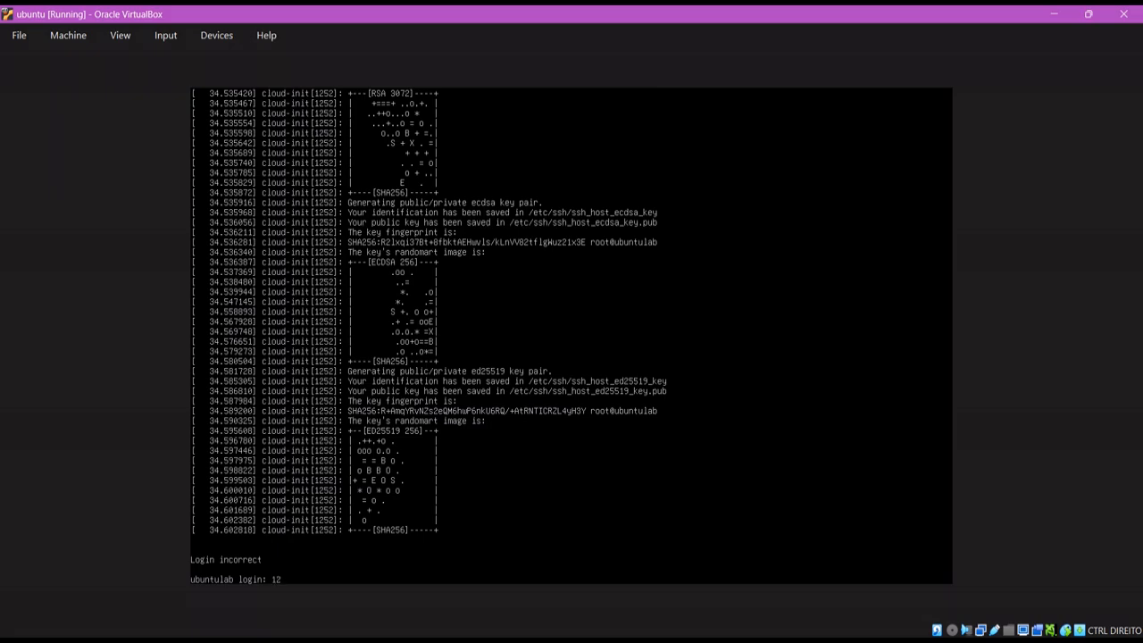
type("34")
key("Return")
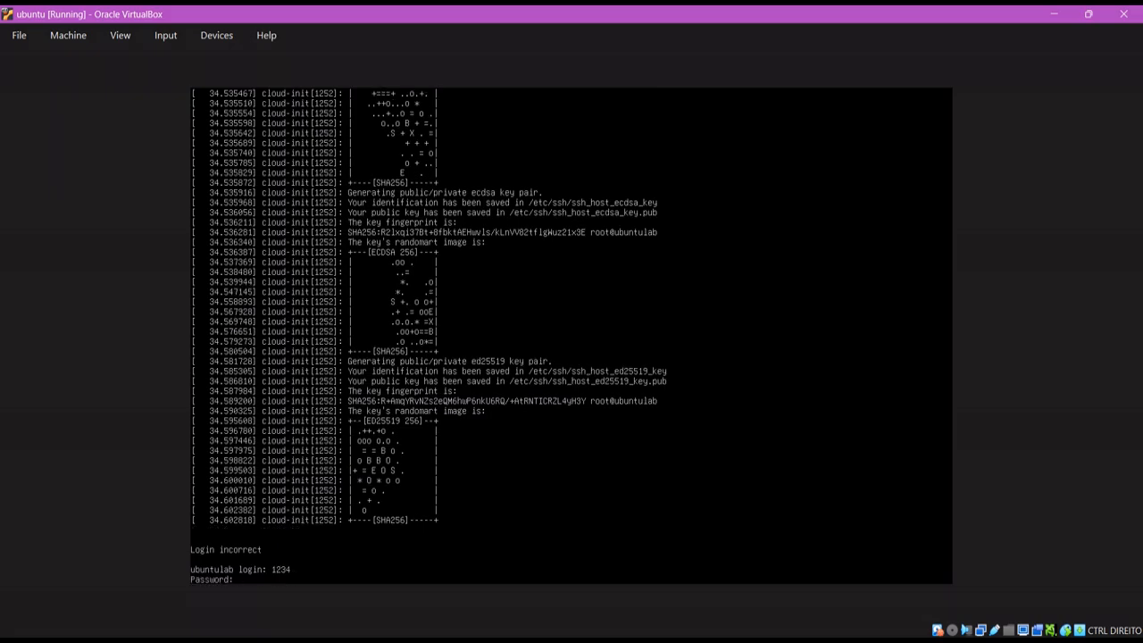
key("Return")
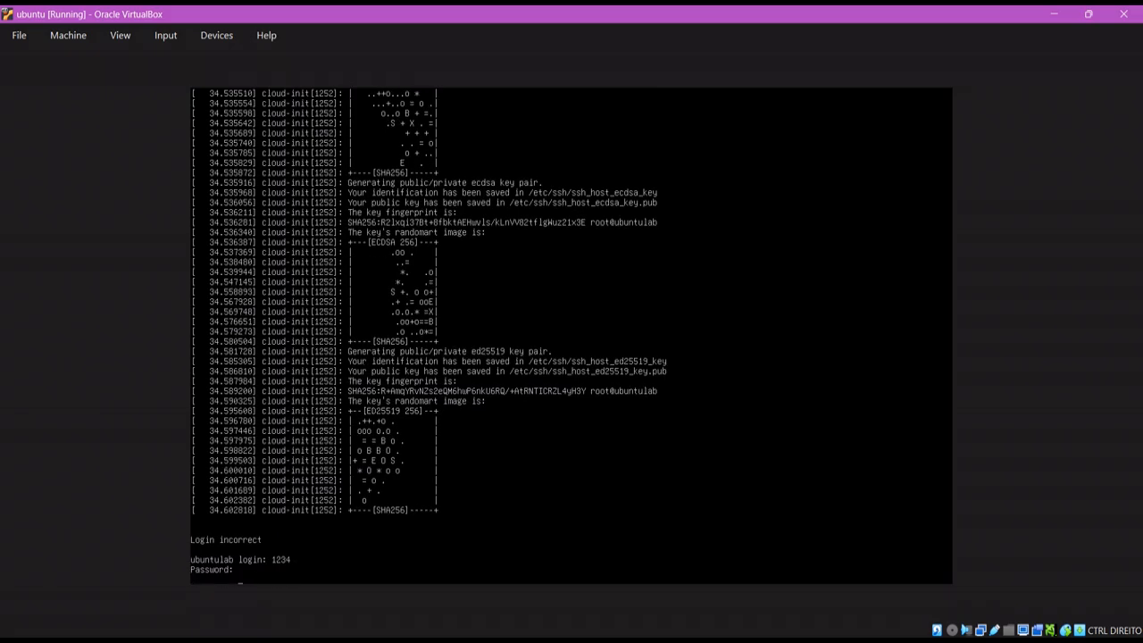
key("ctrl+c")
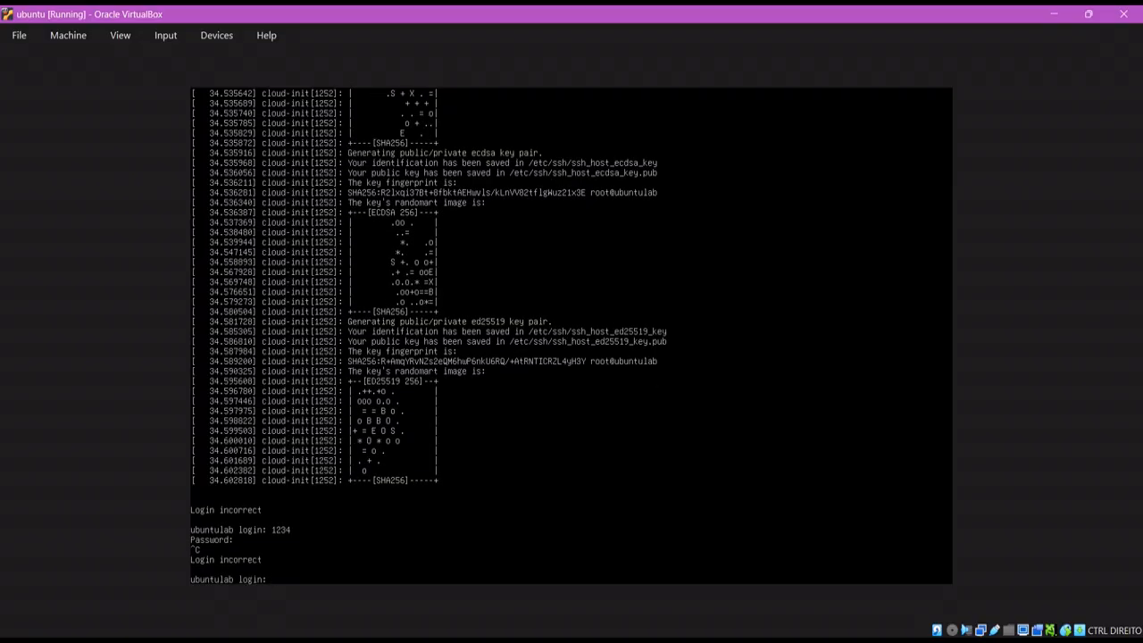
type("knight")
key("Return")
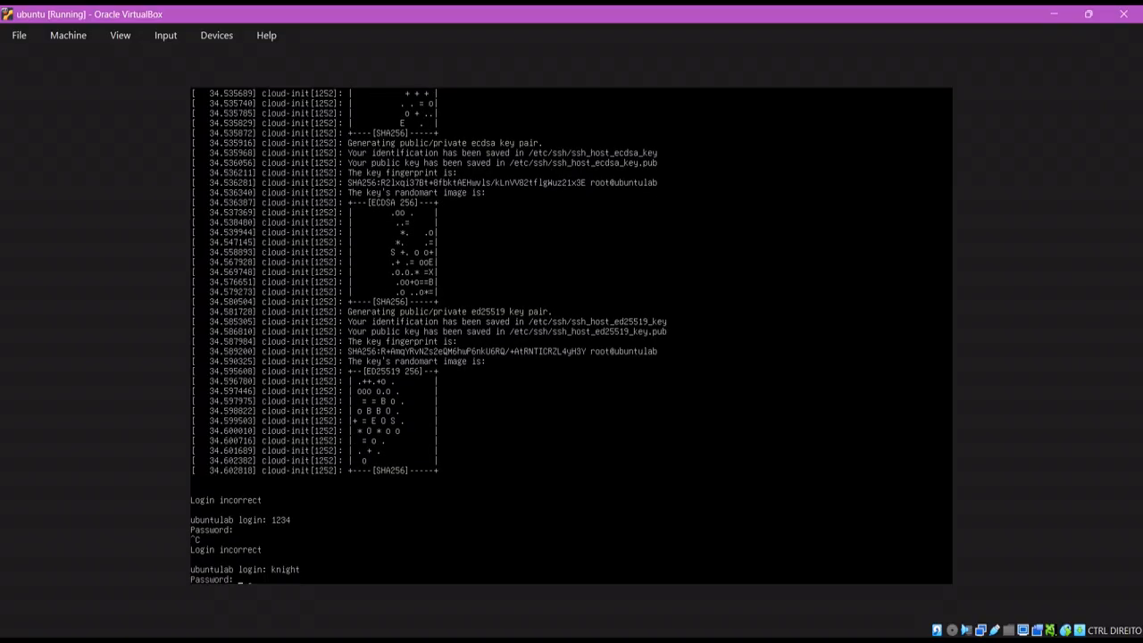
key("Return")
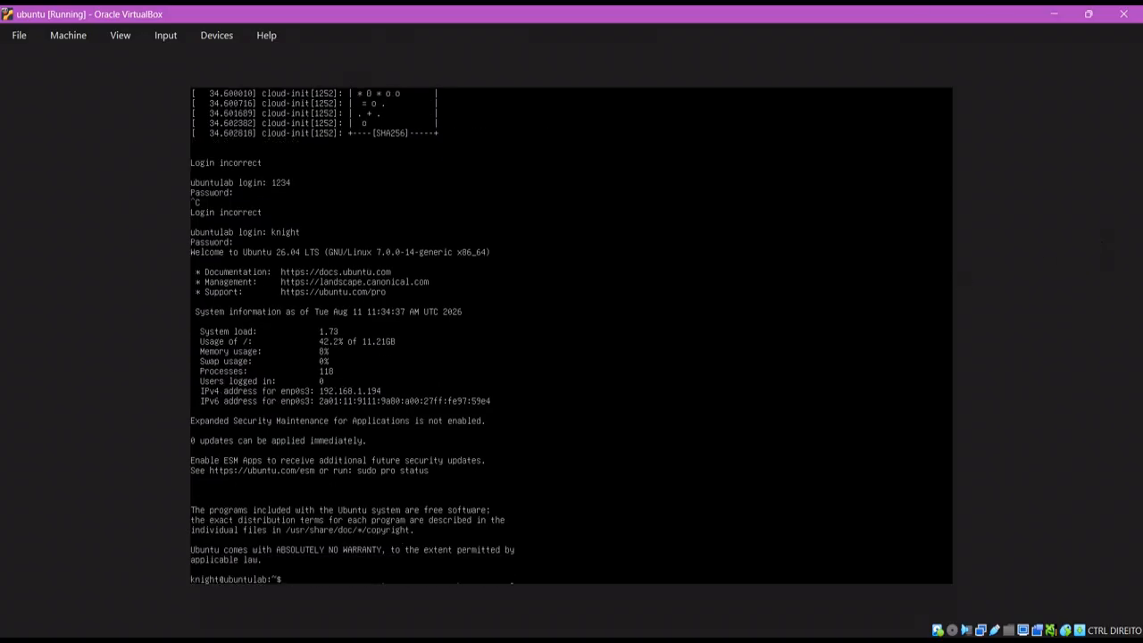
Clear the console and run ip -c a to show the bridged address 192.168.1.194
type("clear")
key("Return")
type("ip ")
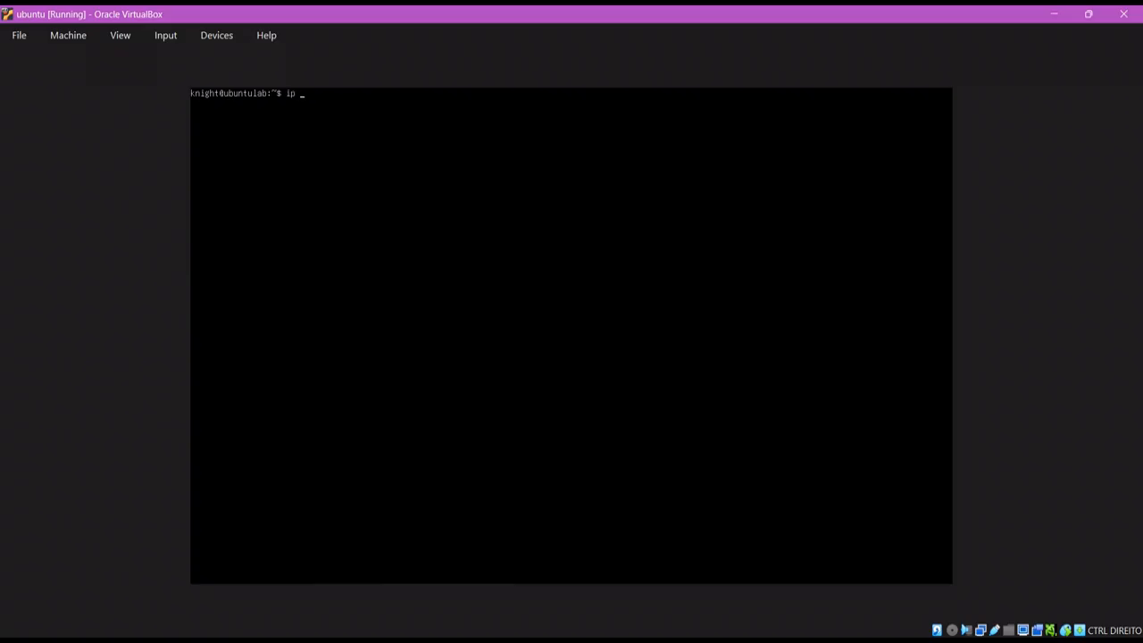
type("-c a")
key("Return")
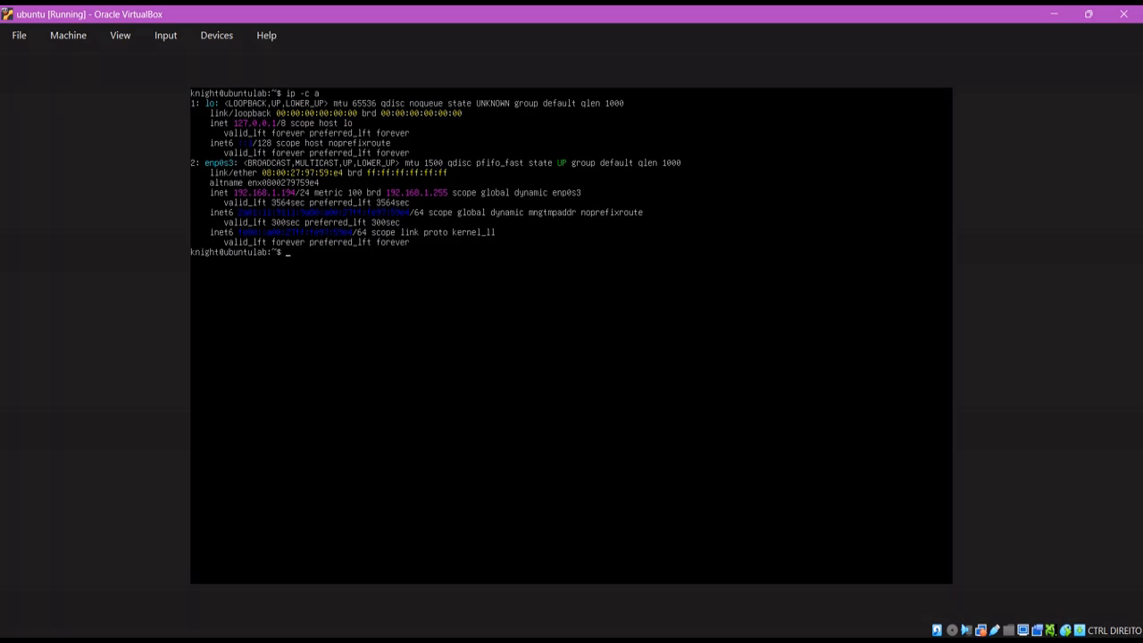
Run sudo systemctl status sshd to confirm SSH is active, then recheck addresses with ip -c a
type("sudo systemctl status sshd")
key("Return")
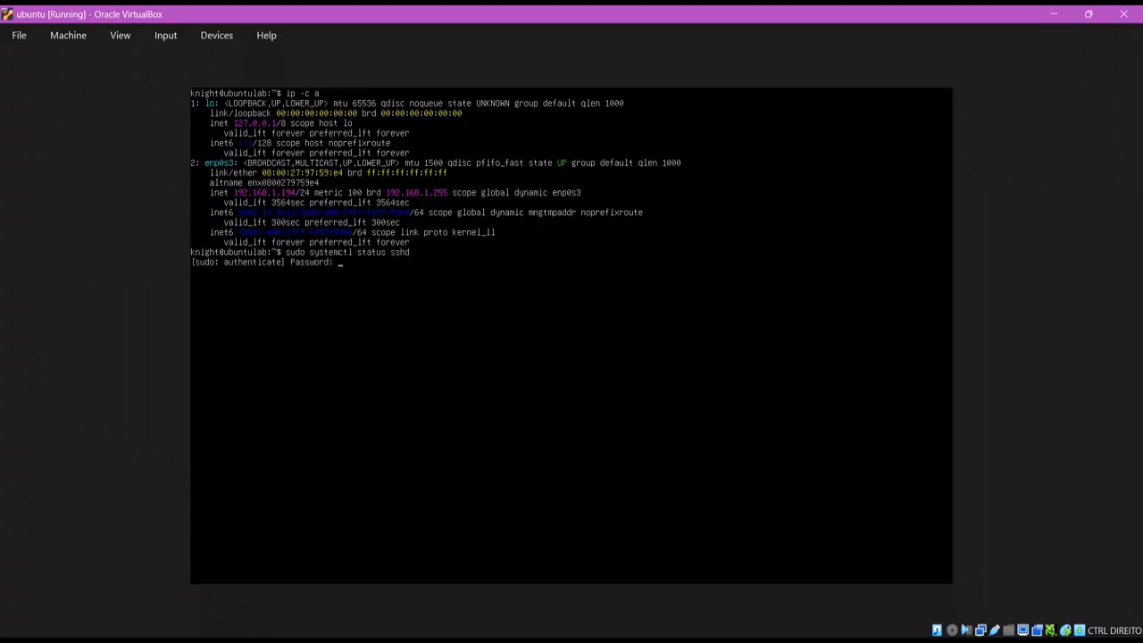
key("Return")
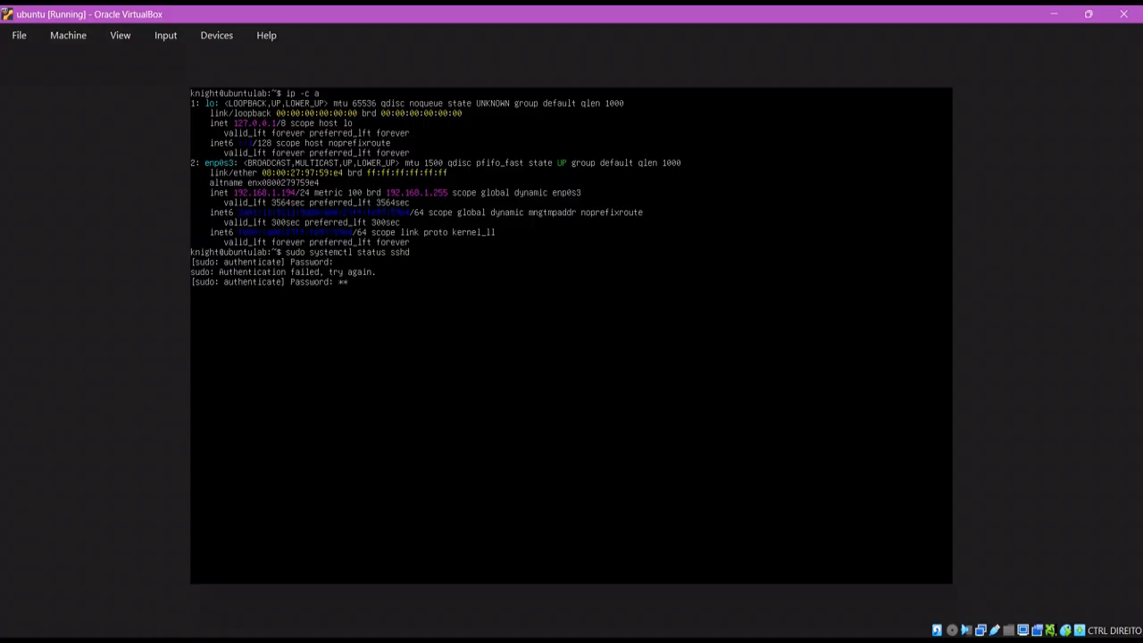
key("Return")
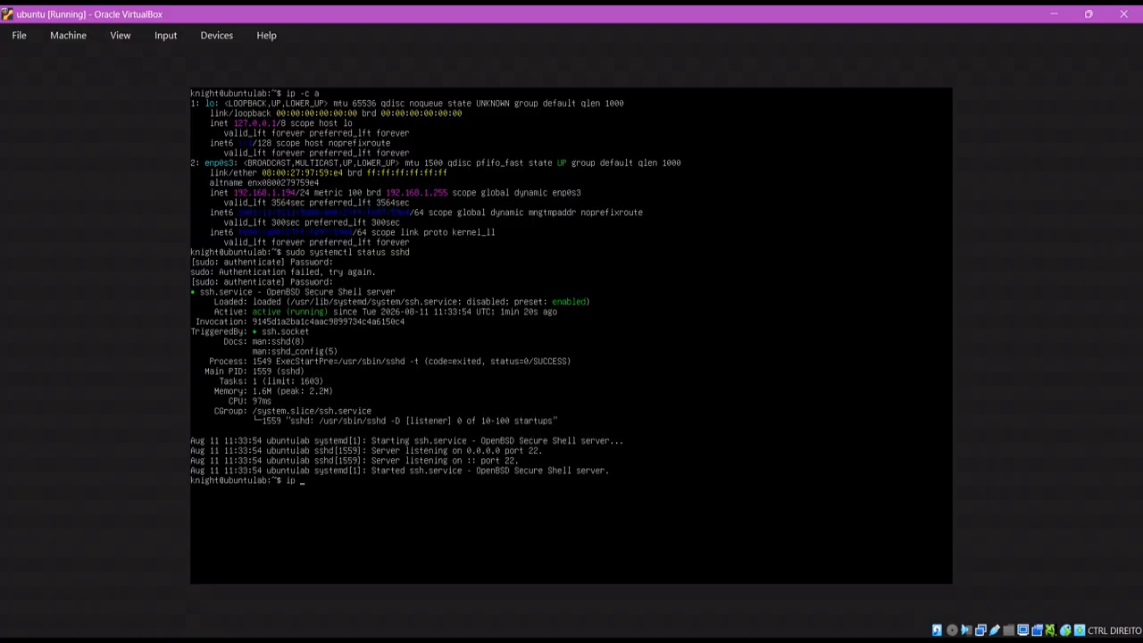
type("ip -c a")
key("Return")
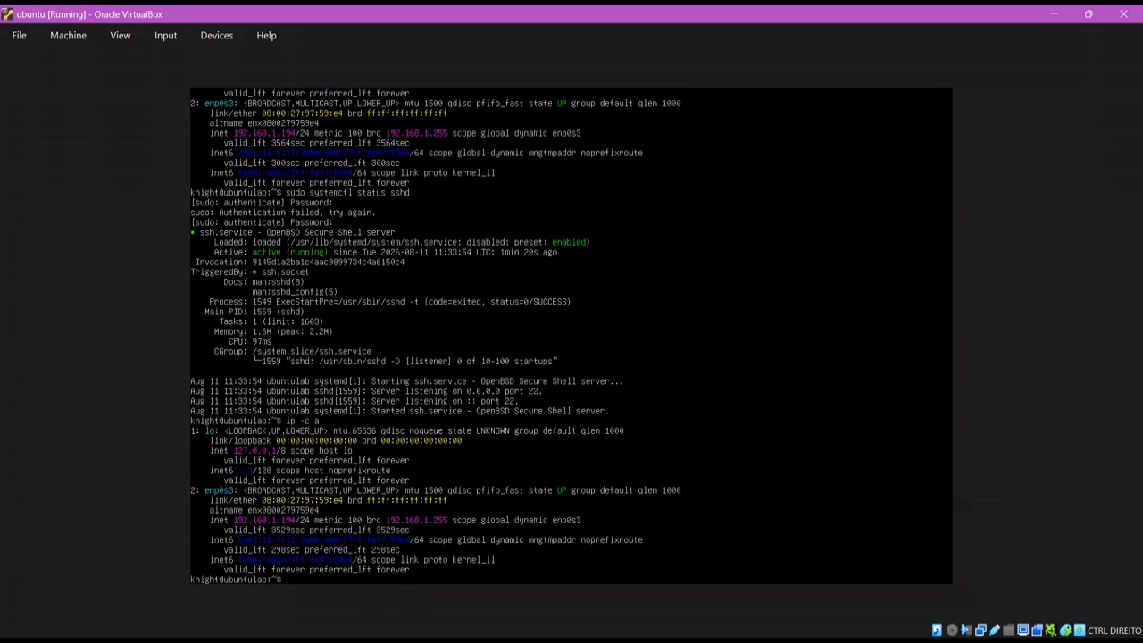
left_click(413, 640)
Launch Command Prompt and run ssh to the server user at 192.168.1.194
type("cmd")
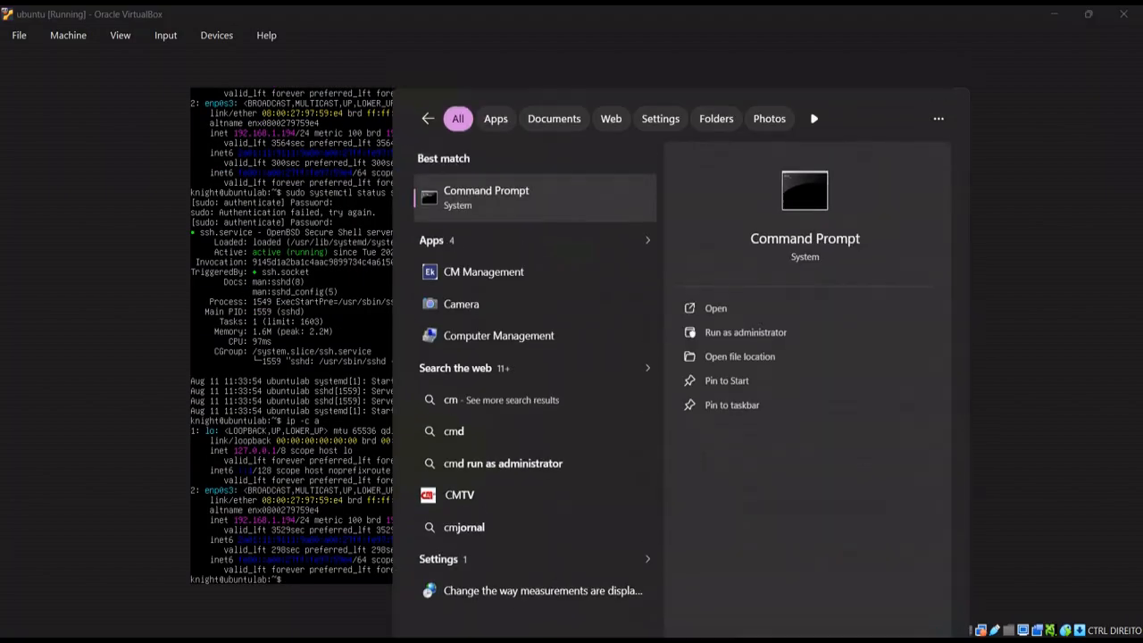
key("Return")
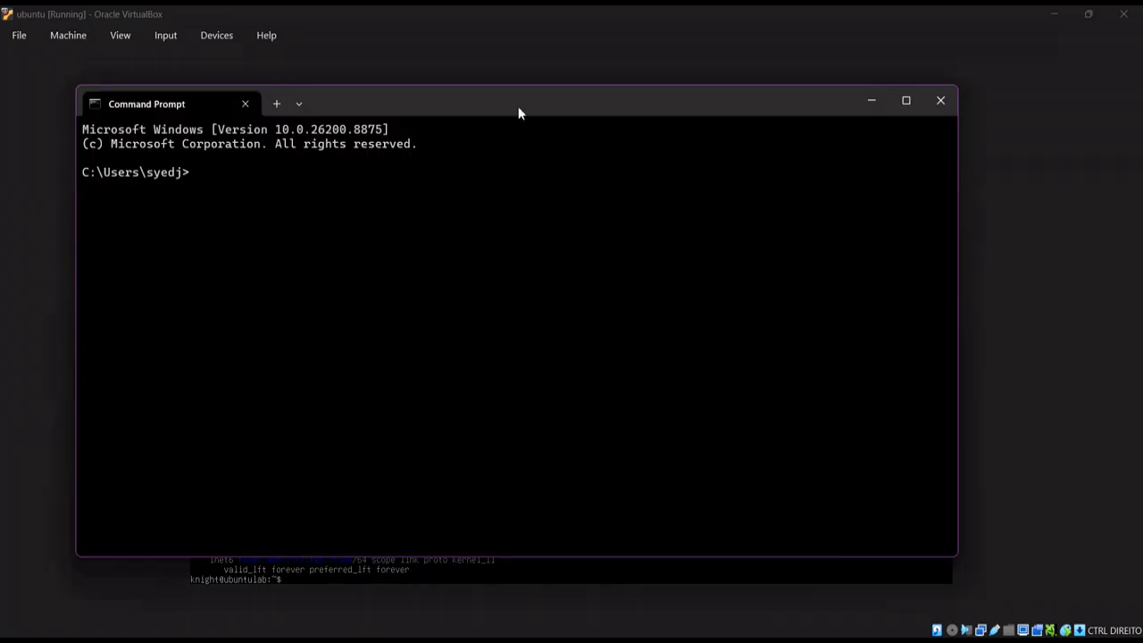
left_click_drag(518, 110, 722, 128)
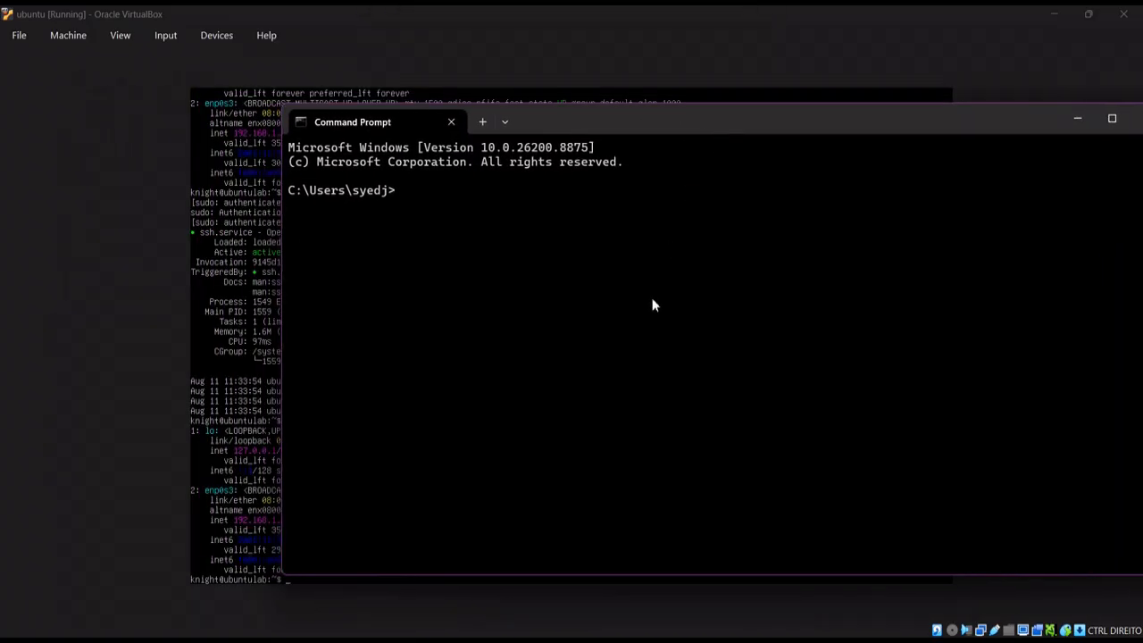
type("ssh knight@192.1")
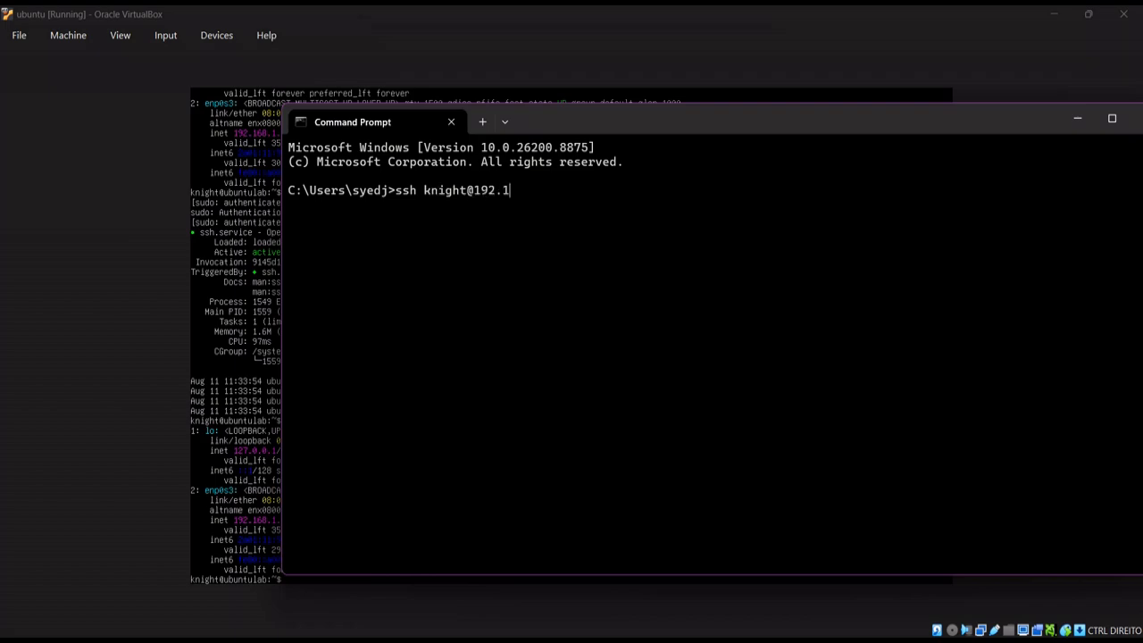
type("68.1.")
left_click_drag(580, 121, 419, 124)
type("194")
key("Return")
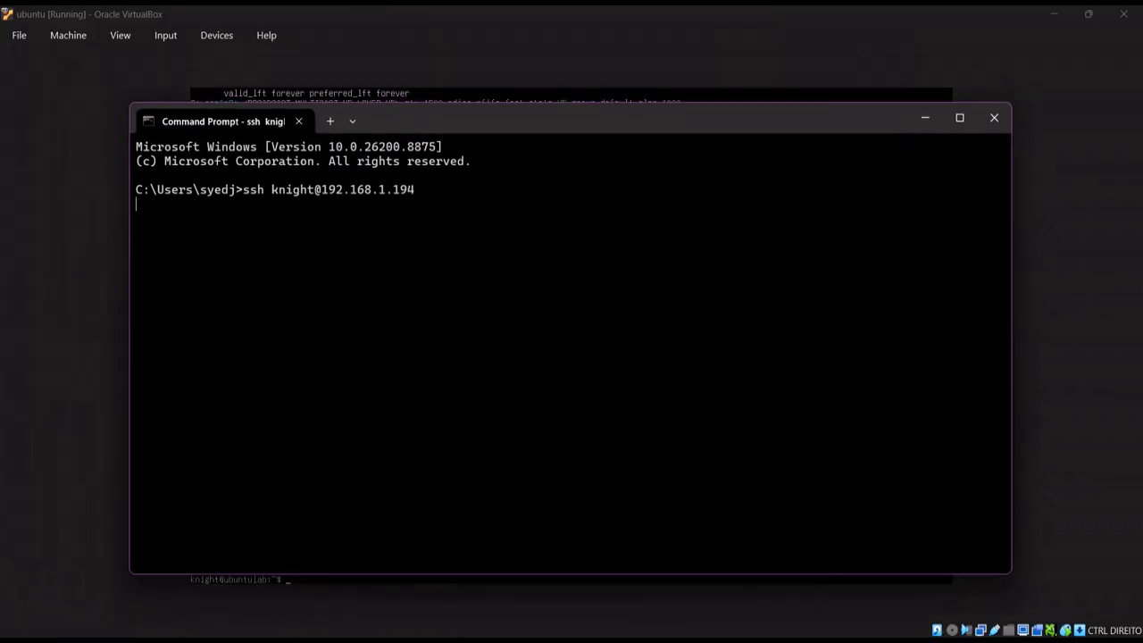
Accept the host key with yes, enter the password, run clear, and minimize the VM window
type("yes")
key("Return")
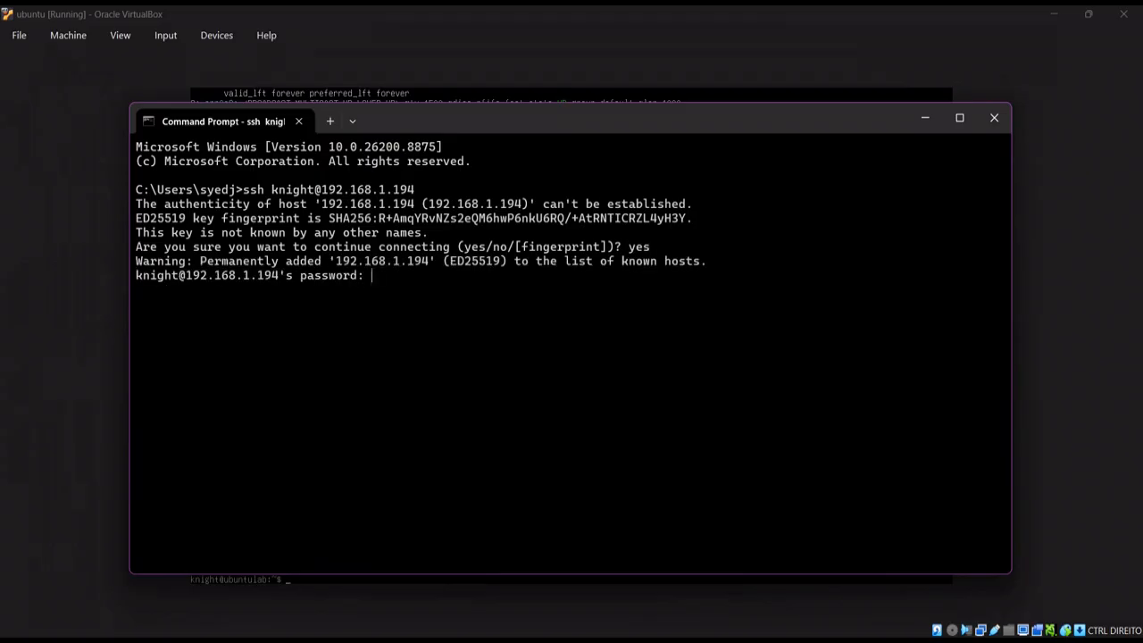
key("Return")
type("clear")
key("Return")
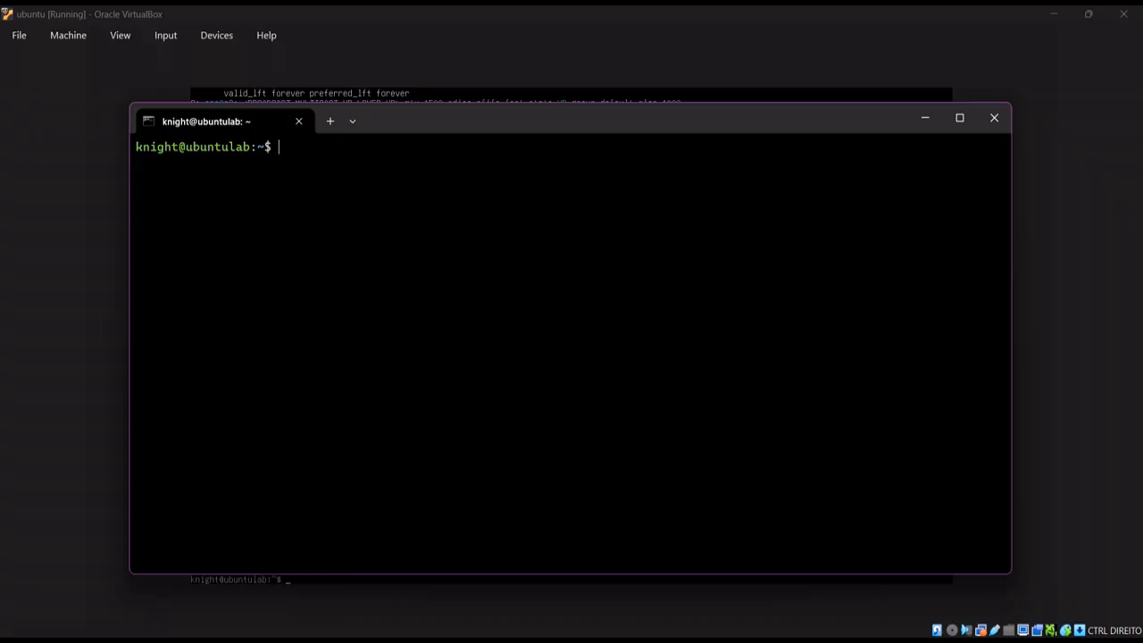
left_click(1055, 19)
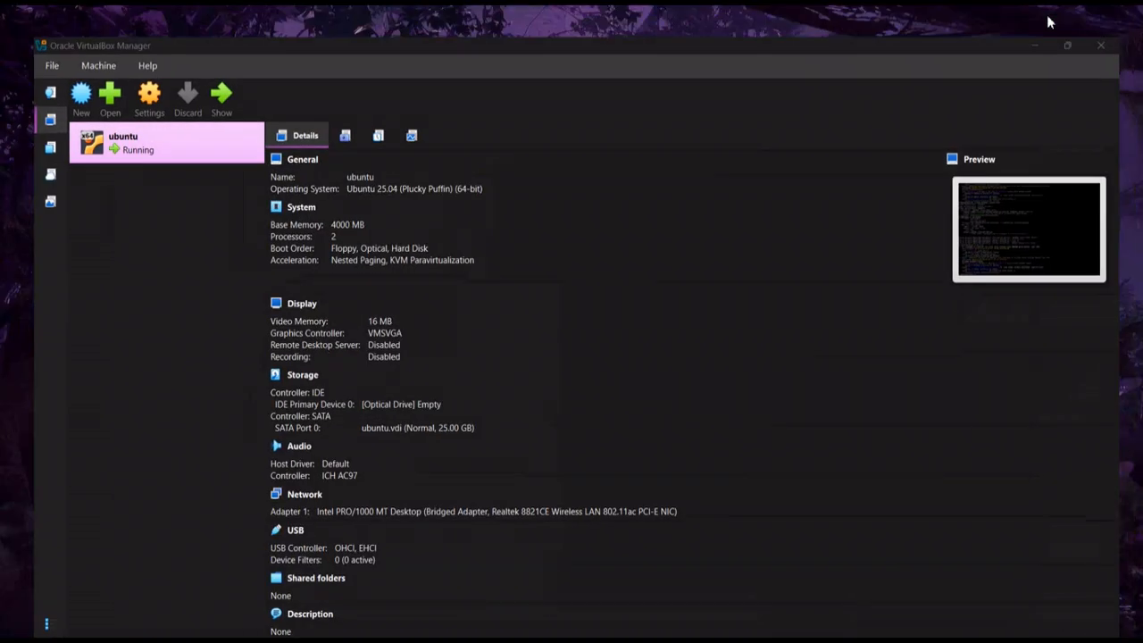
Minimize VirtualBox Manager and reposition and enlarge the terminal window
left_click(1046, 20)
left_click_drag(806, 115, 720, 81)
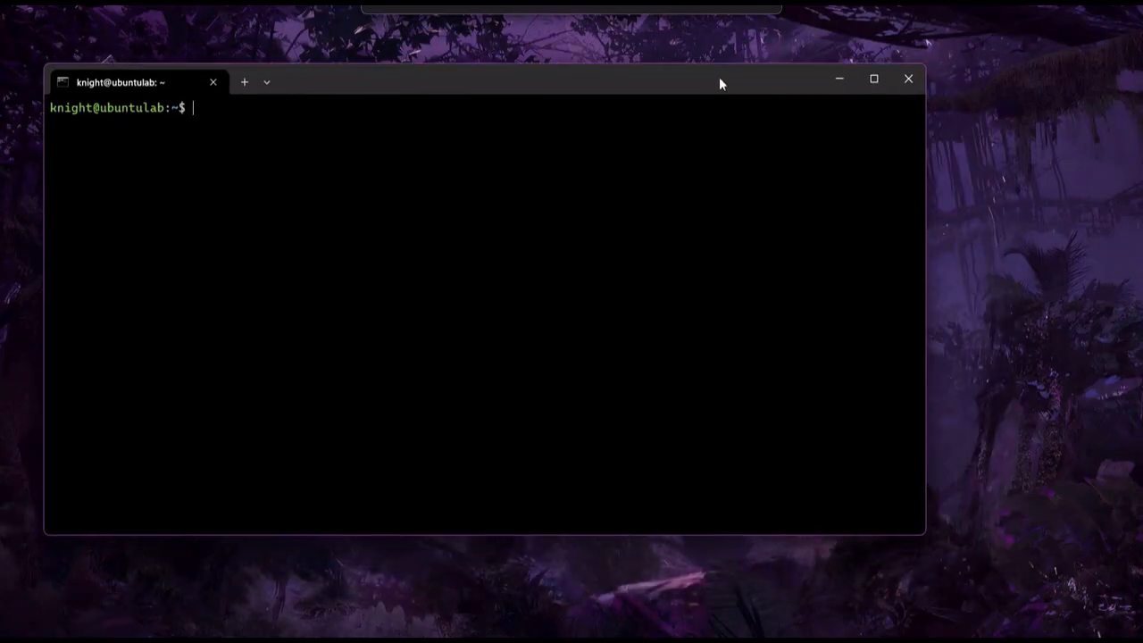
left_click_drag(917, 529, 1095, 607)
left_click_drag(725, 89, 730, 70)
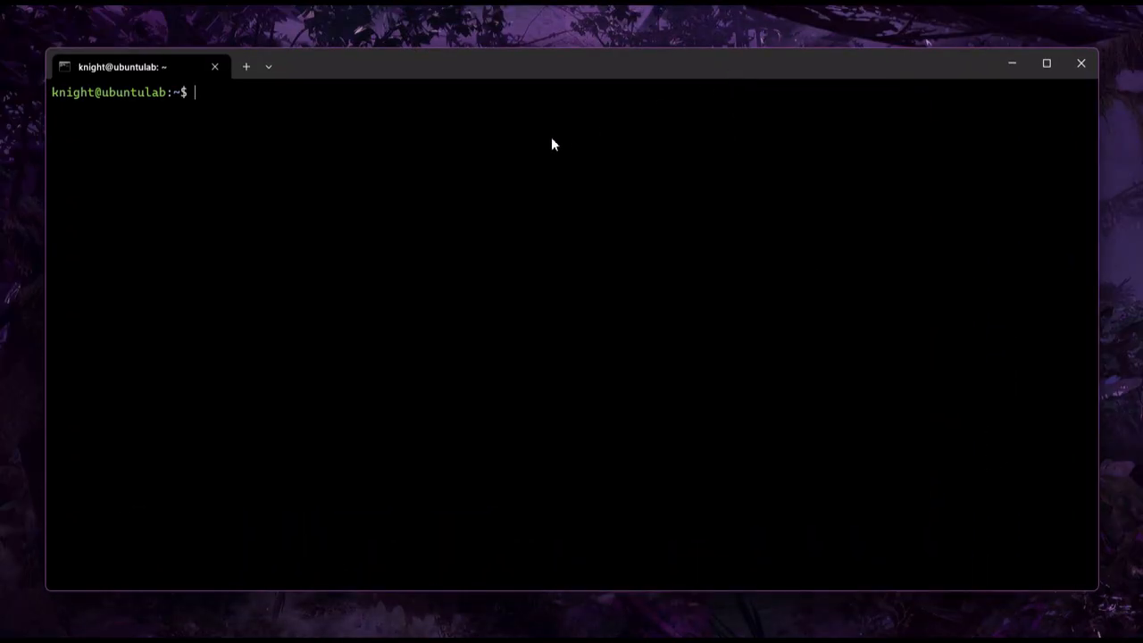
Run sudo apt update && sudo apt upgrade -y and enter the sudo password
type("sudo apt update &&")
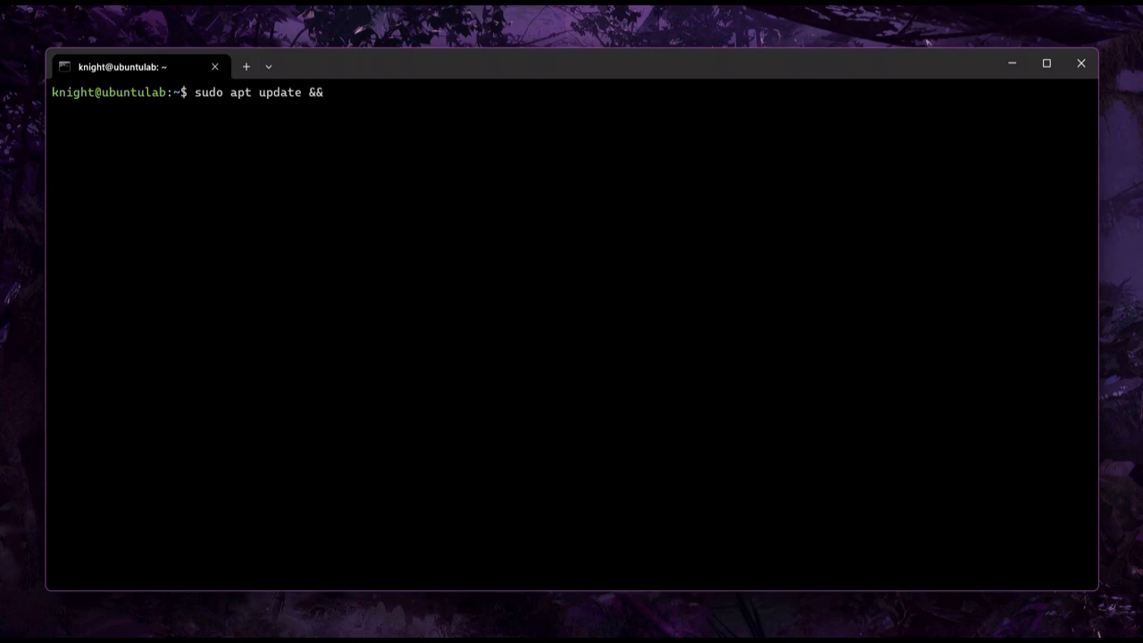
type(" sudo apt upgrade")
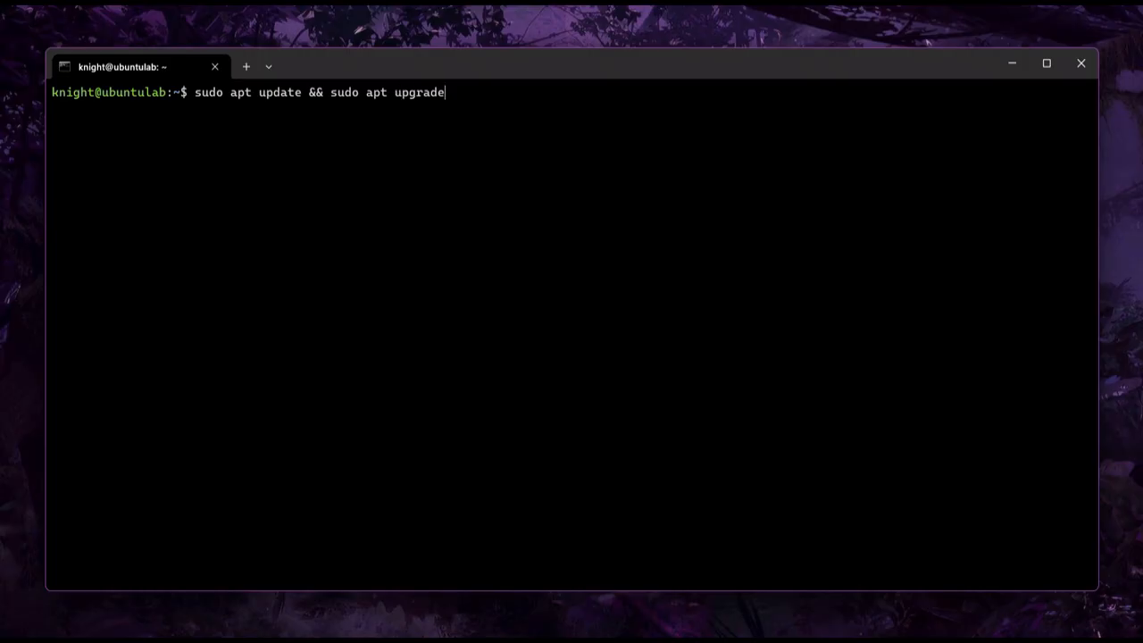
type(" -hy")
key("BackSpace")
key("BackSpace")
type("y")
key("Return")
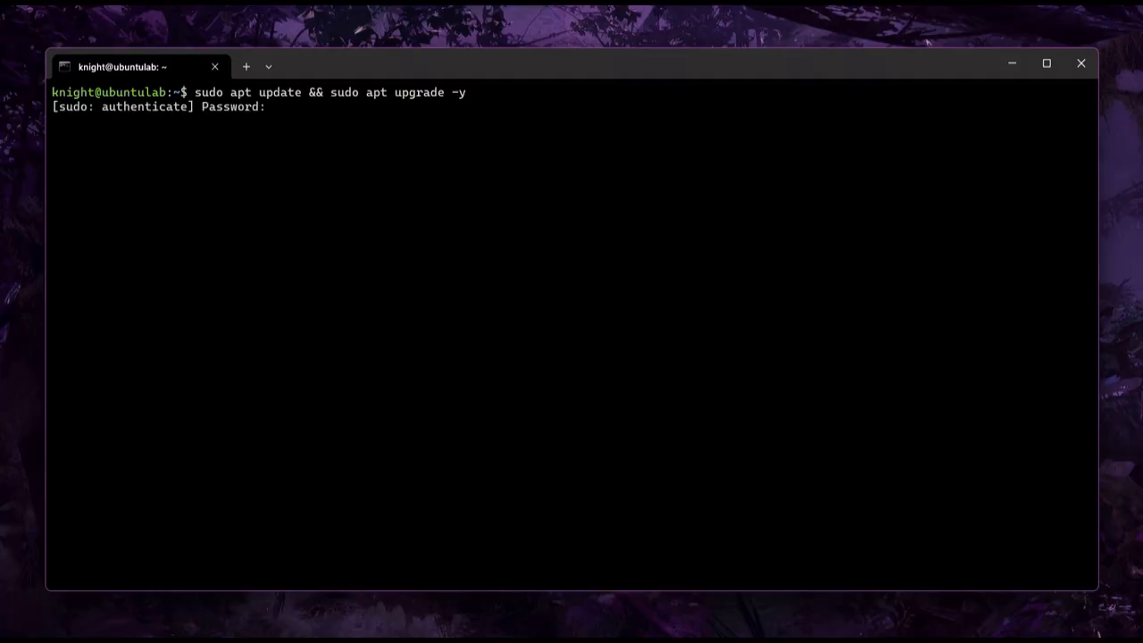
type("****")
key("Return")
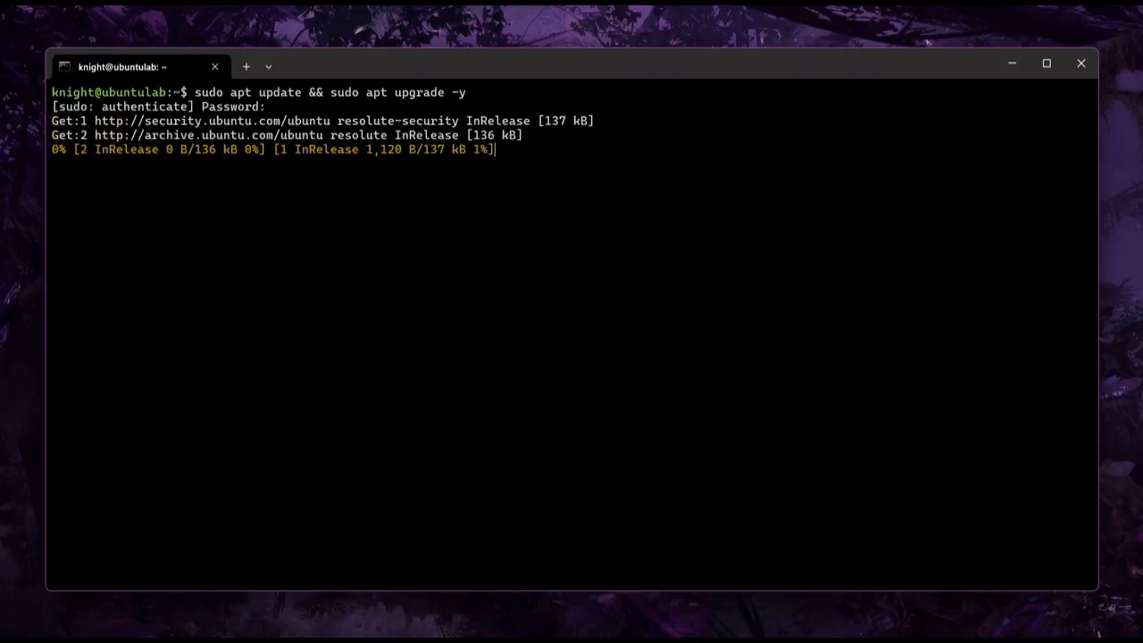